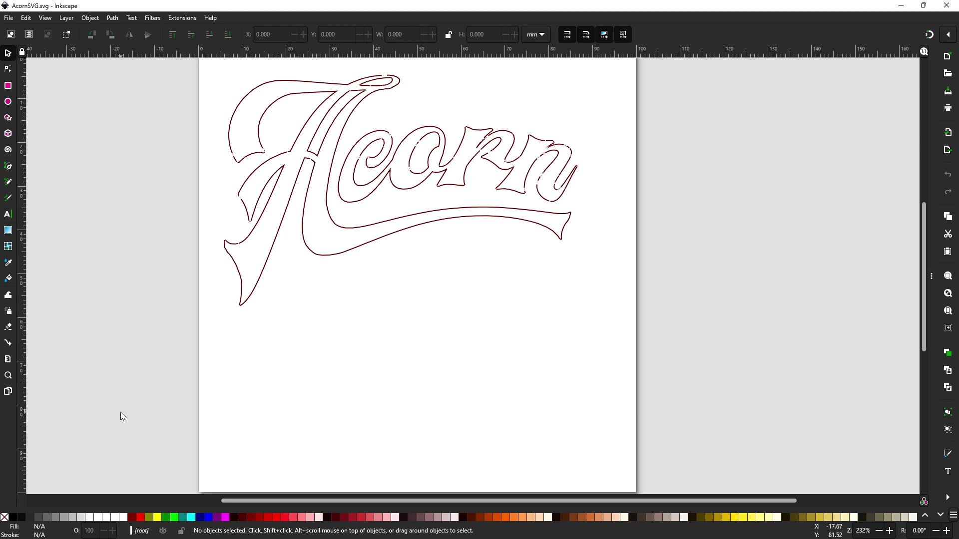
Create a text frame about 95 by 42 mm below the existing lettering and enter the text Acorn in it
left_click(8, 214)
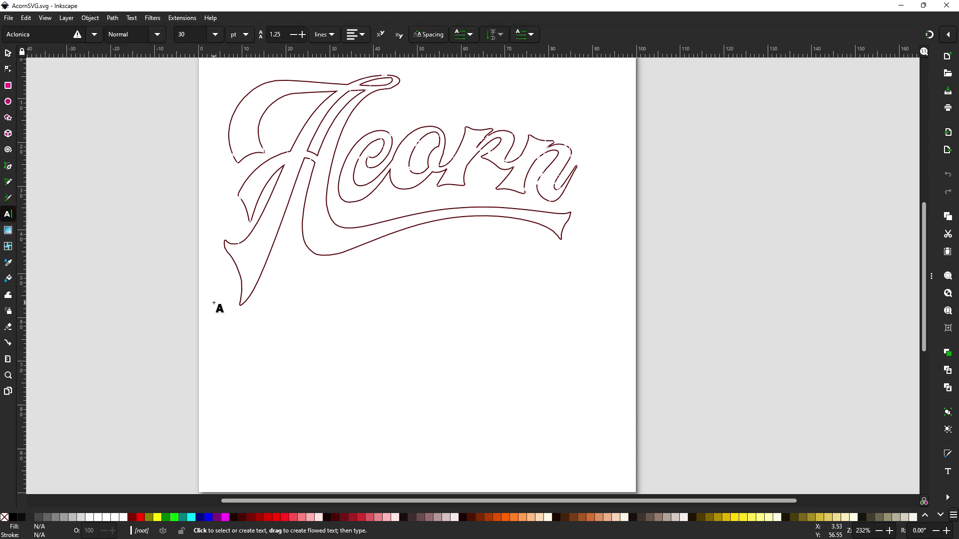
left_click_drag(212, 305, 629, 487)
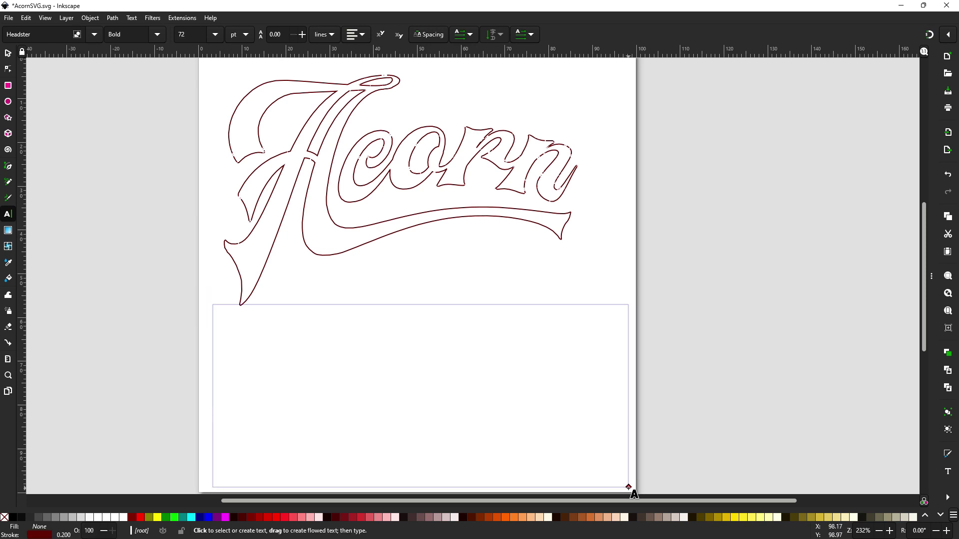
type("Acorn")
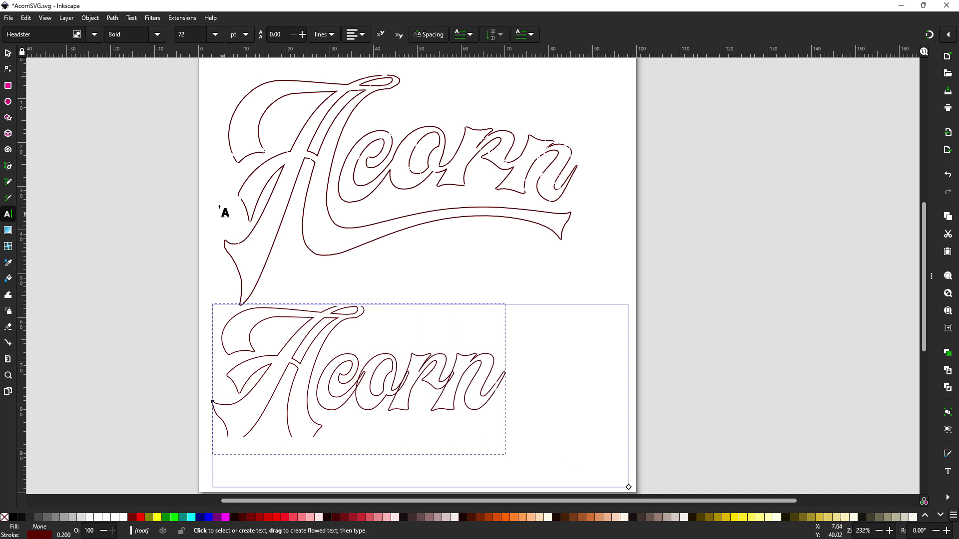
Convert the new Acorn text object to paths
left_click(8, 53)
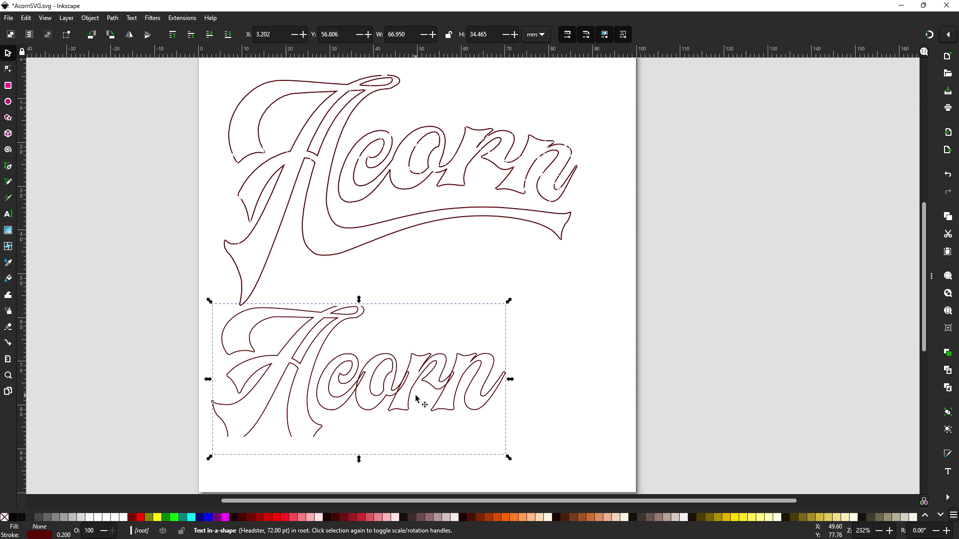
left_click(113, 19)
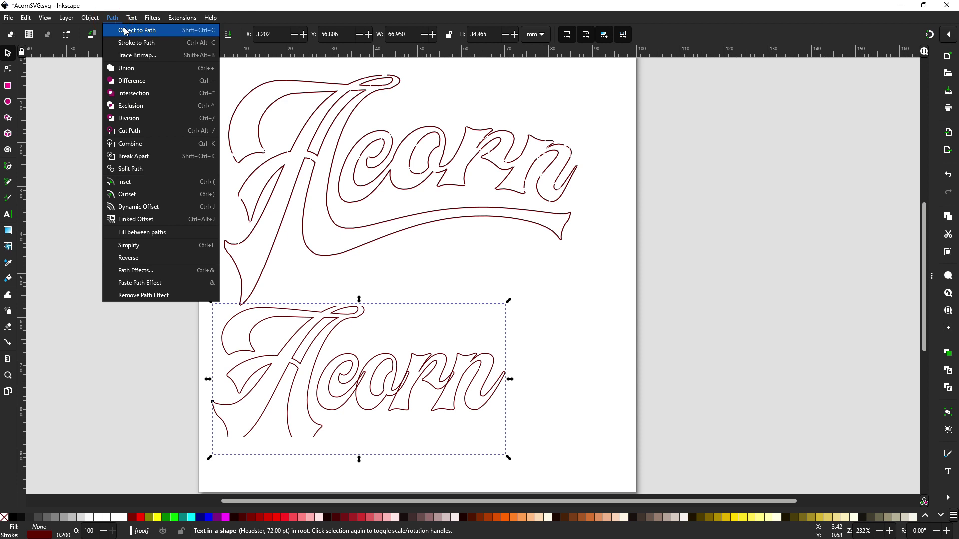
left_click(125, 31)
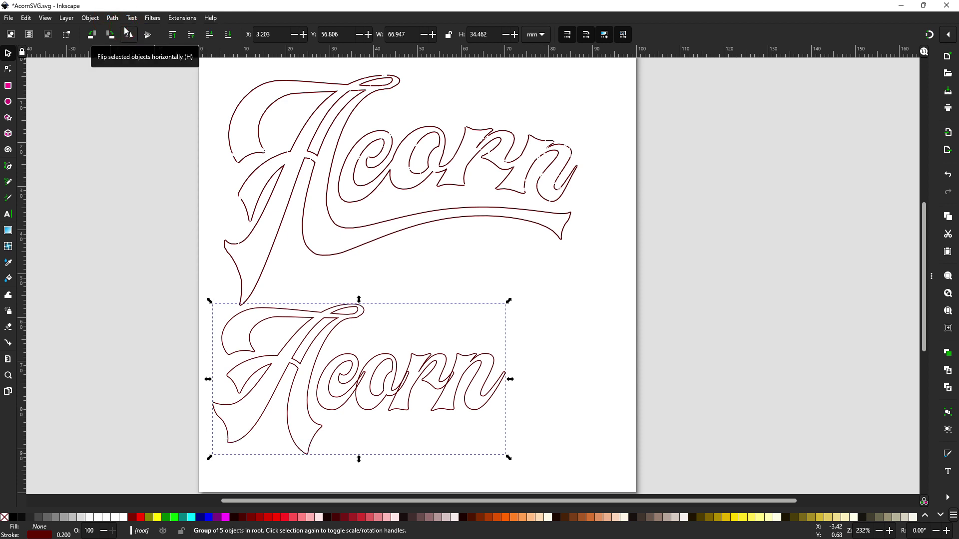
Ungroup the lower Acorn lettering into separate letter paths
left_click(365, 388)
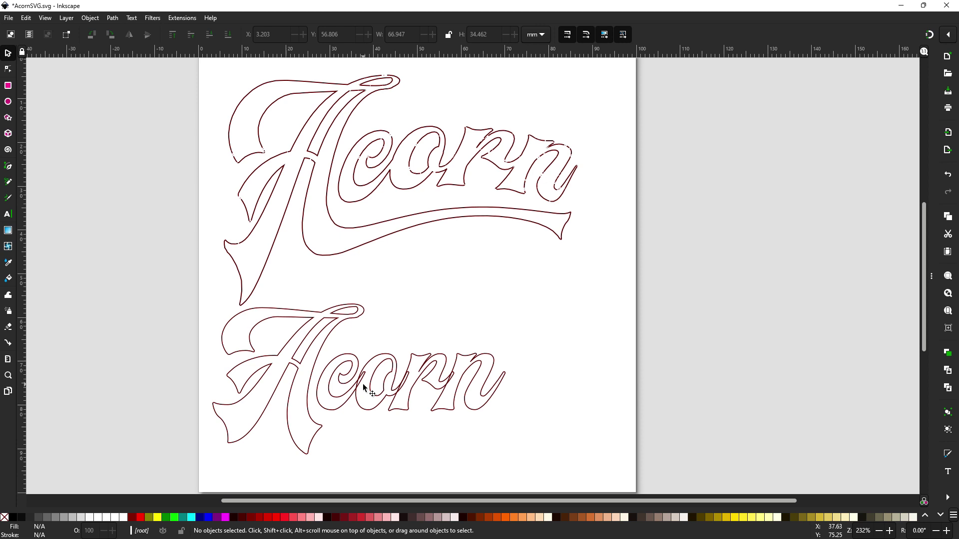
left_click(324, 310)
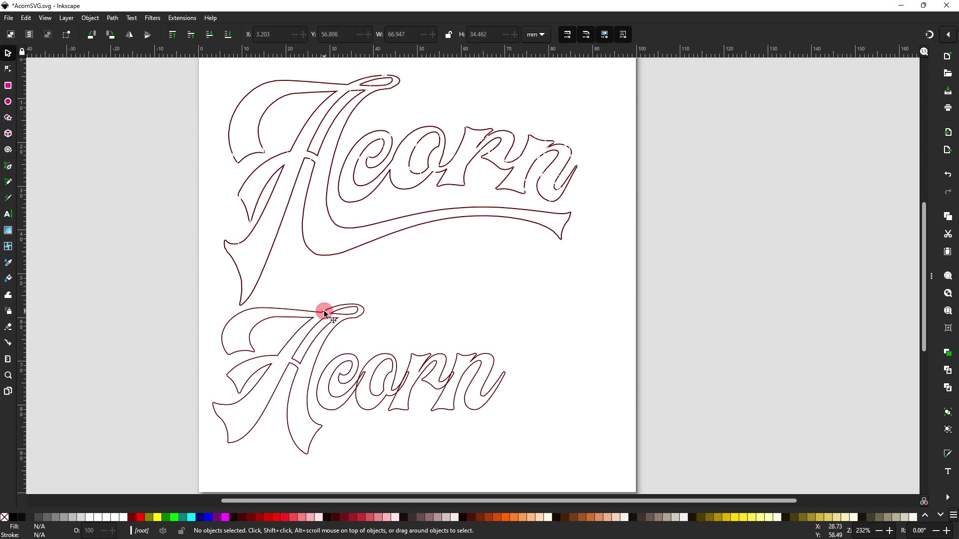
left_click(92, 20)
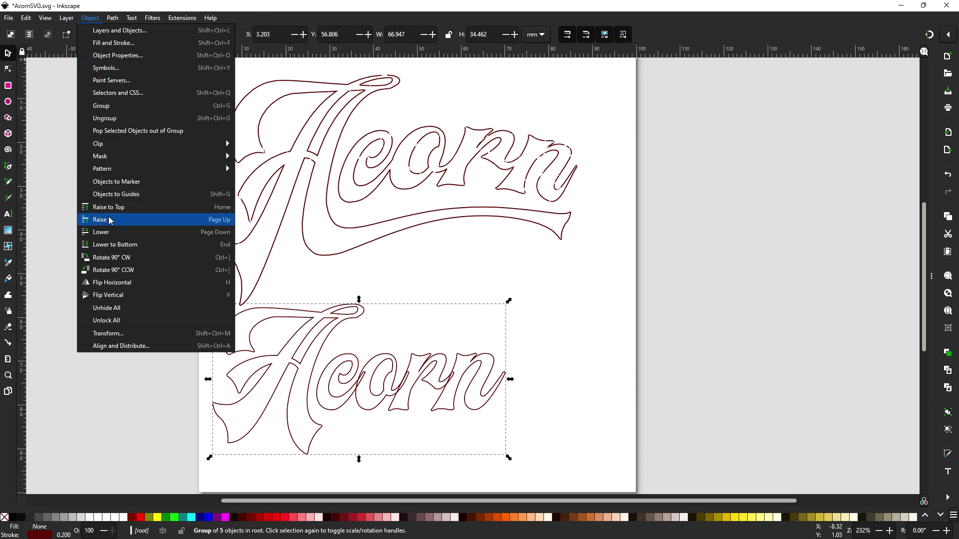
left_click(111, 118)
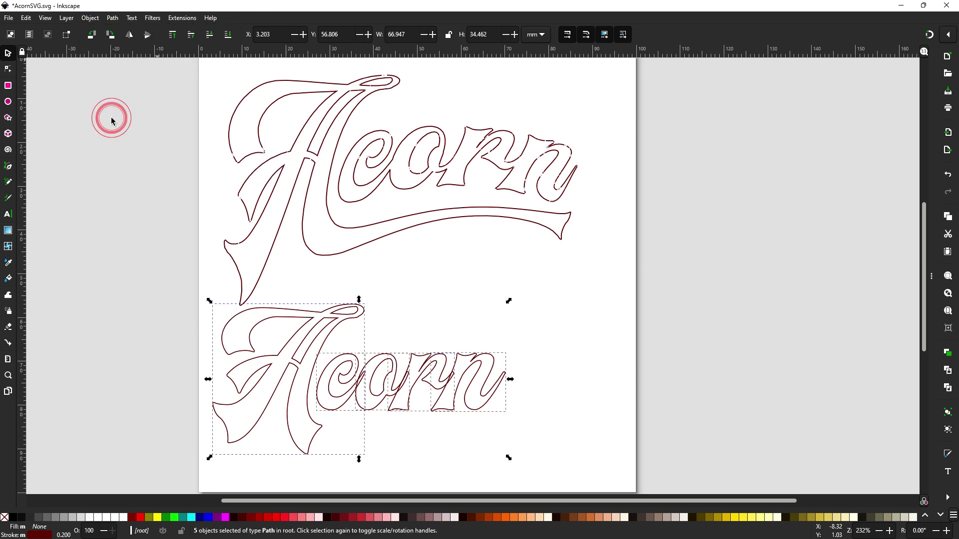
Merge the overlapping letter paths of the lower Acorn lettering with Union and check the joints between letters
left_click(112, 20)
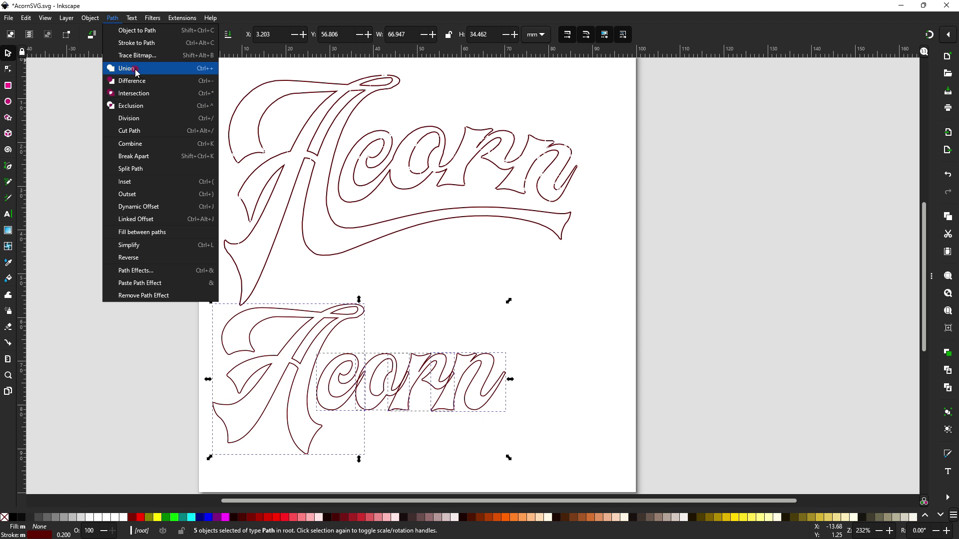
left_click(136, 70)
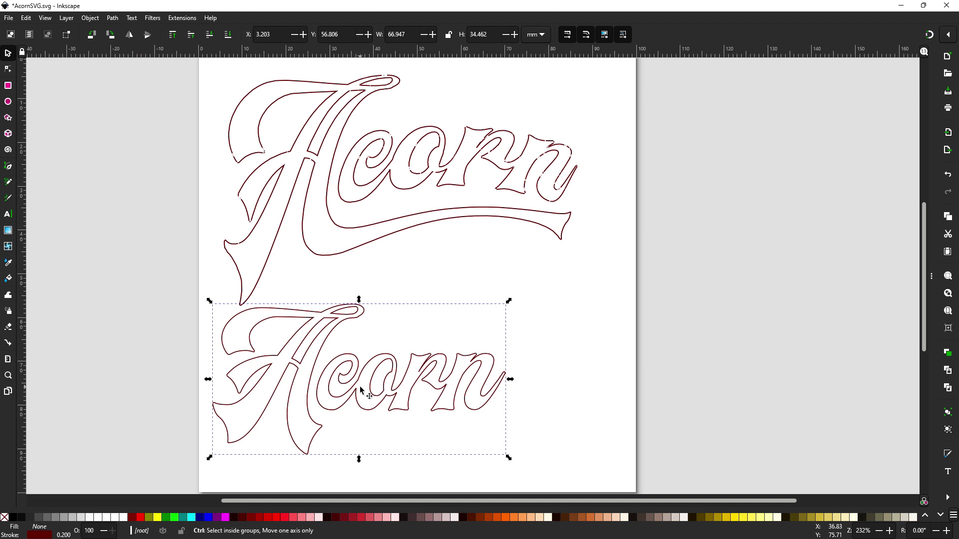
scroll(360, 386, "up", 4, "ctrl")
scroll(360, 389, "up", 1, "ctrl")
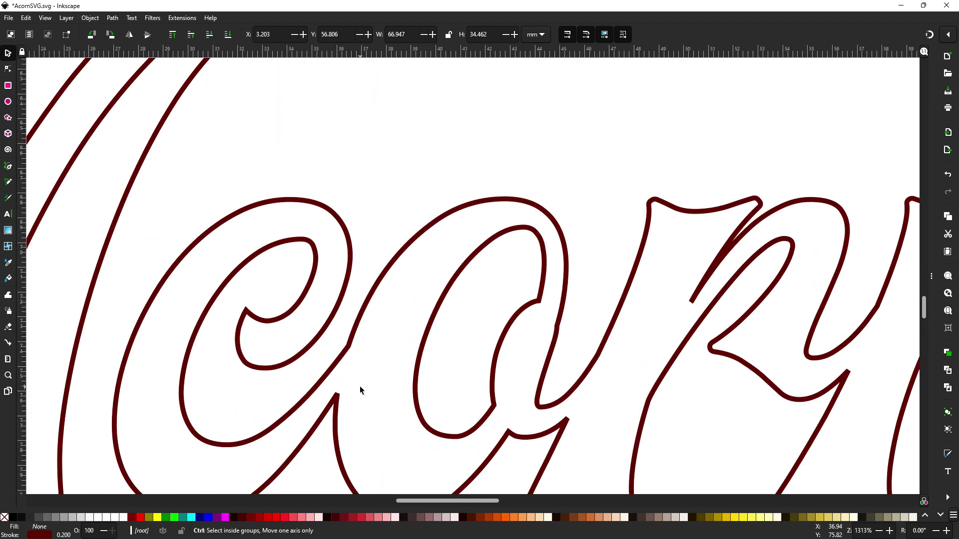
scroll(361, 387, "down", 5, "ctrl")
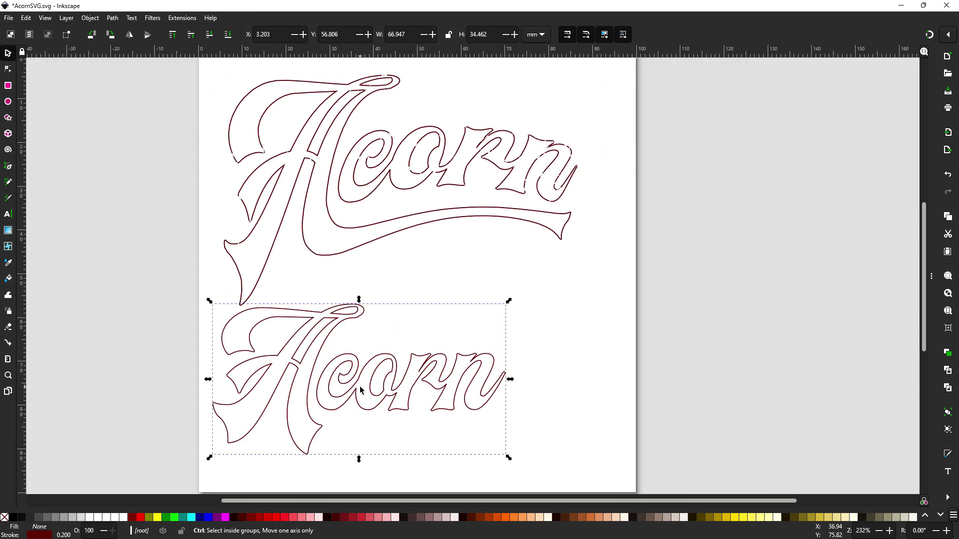
Save the drawing as AcornSVG.dxf in Desktop Cutting Plotter (AutoCAD DXF R12) format, replacing the existing file
left_click(302, 359)
left_click(10, 19)
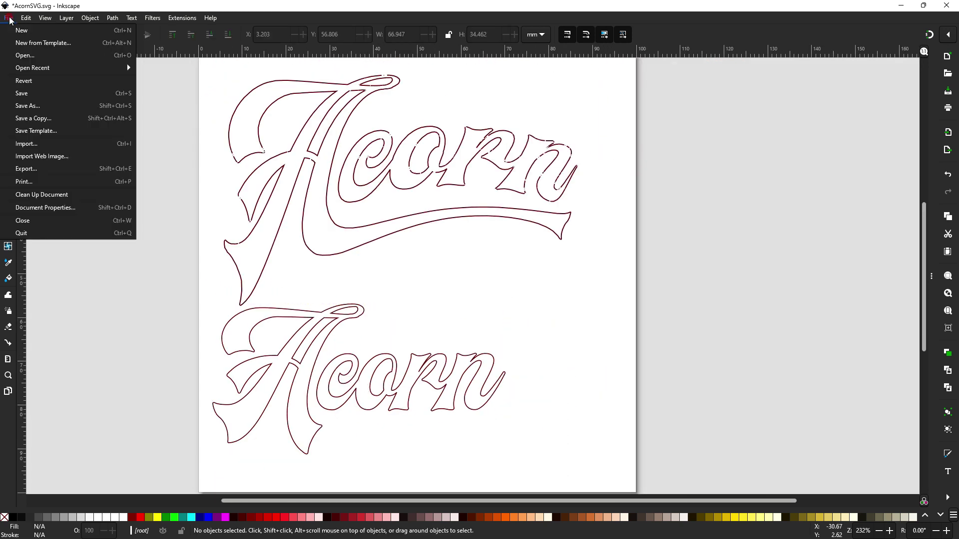
left_click(43, 107)
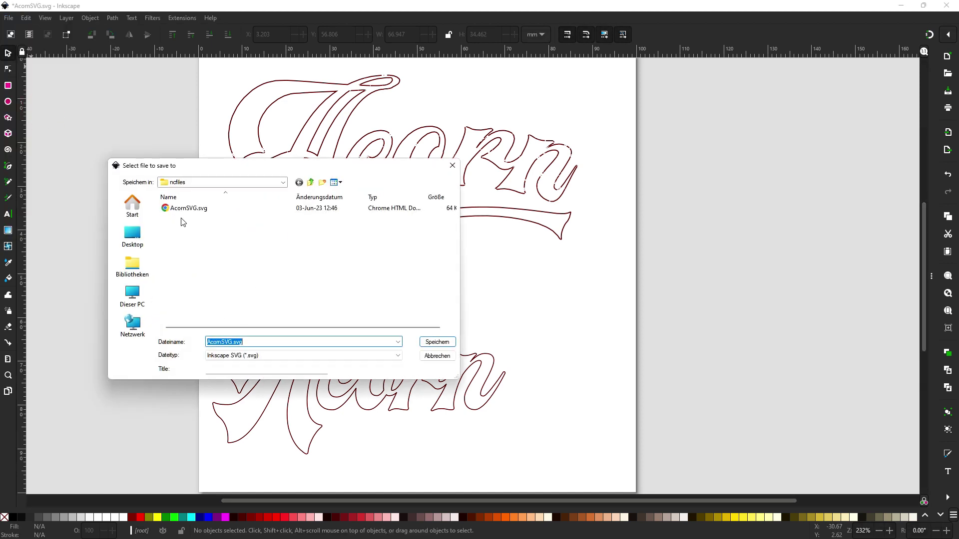
left_click(398, 355)
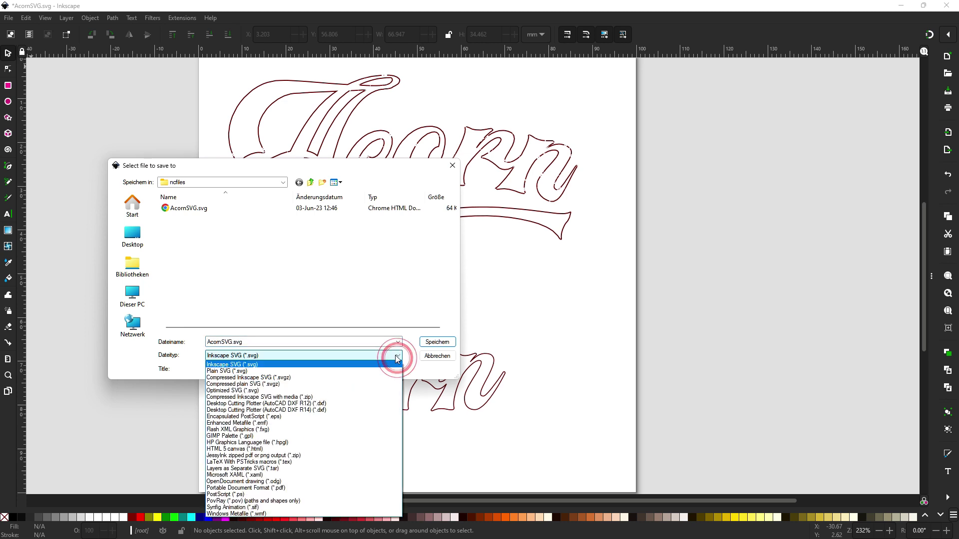
left_click(258, 404)
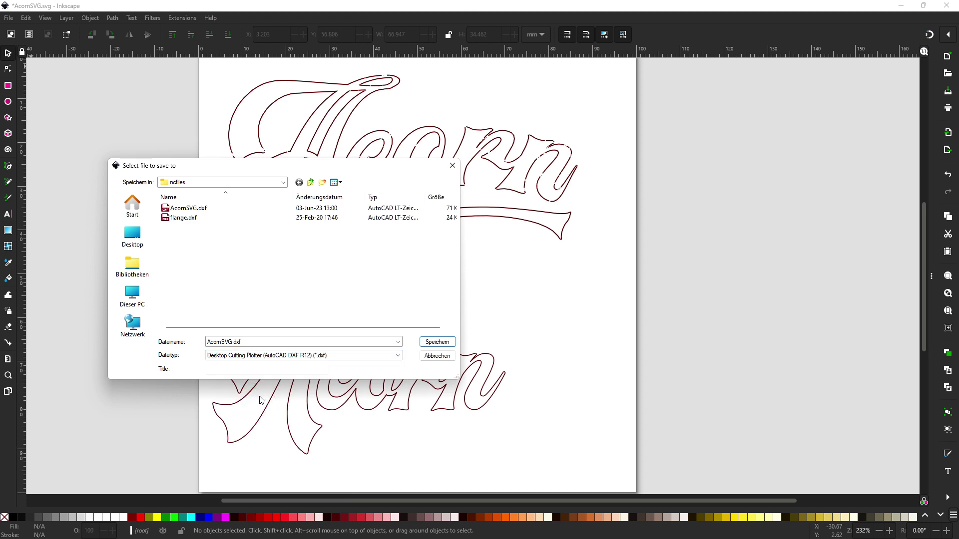
left_click(435, 344)
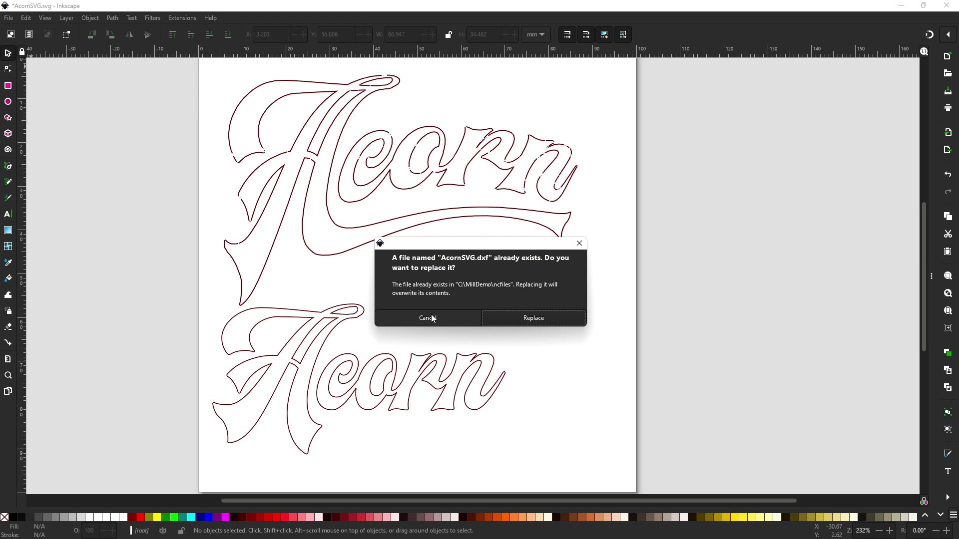
left_click(511, 320)
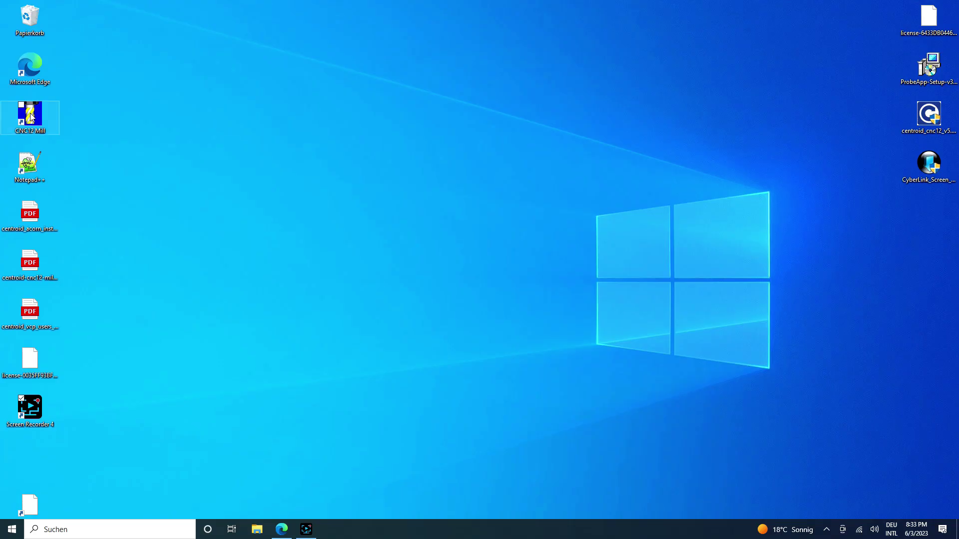
Launch CNC12 Mill and create a new Intercon part named AcornEngrave
double_click(30, 116)
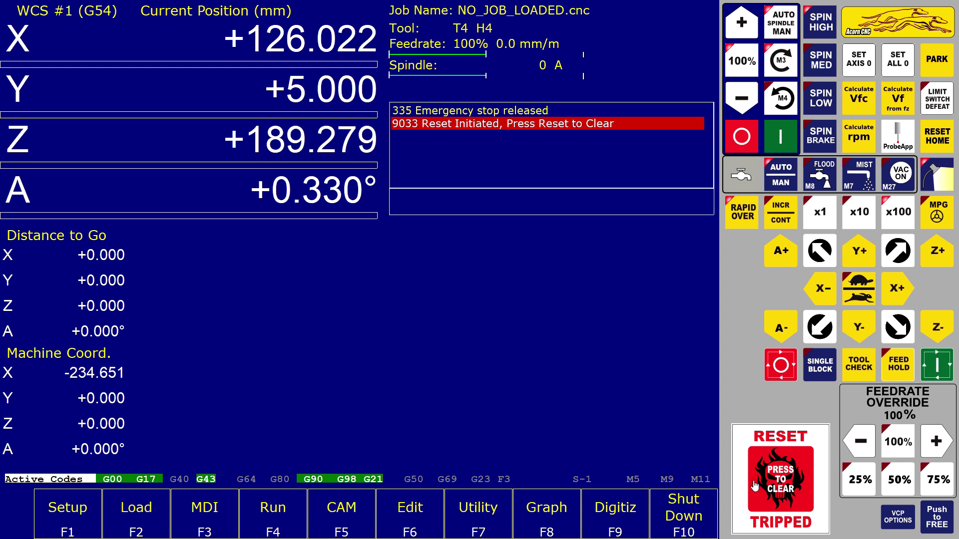
left_click(359, 500)
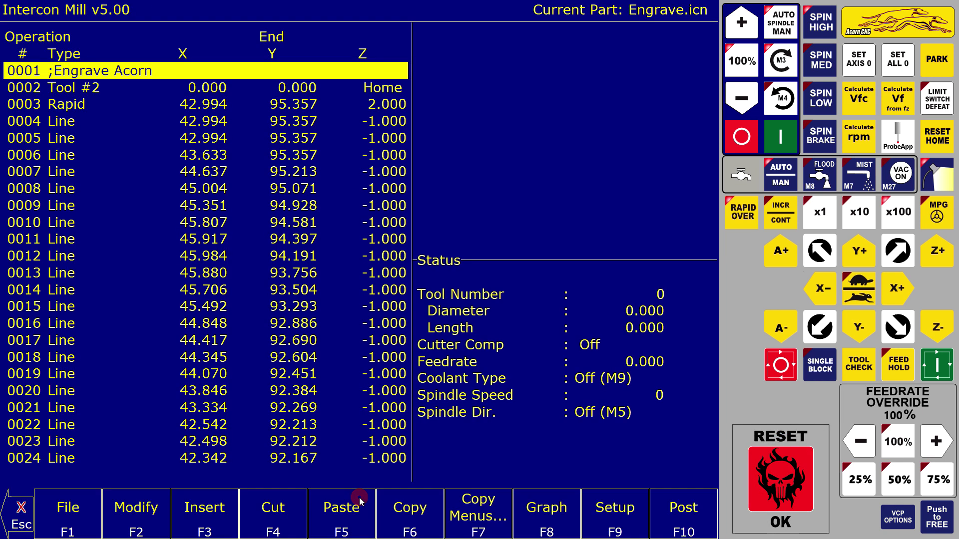
left_click(79, 509)
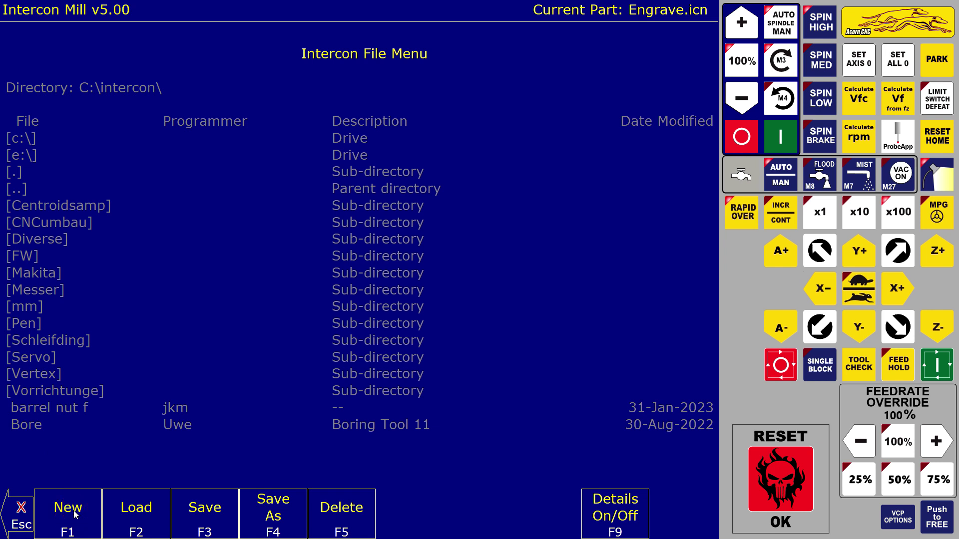
left_click(73, 510)
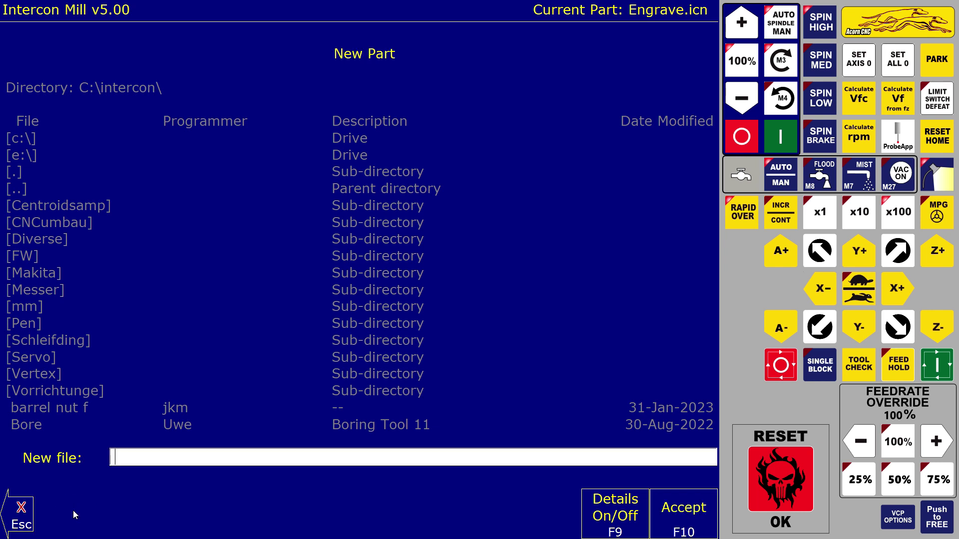
type("AcornEngrave")
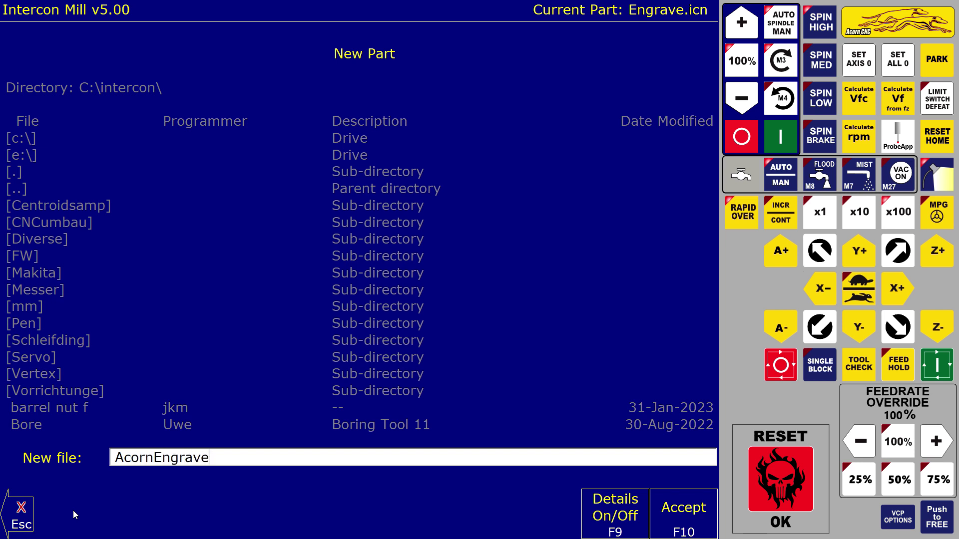
key("Return")
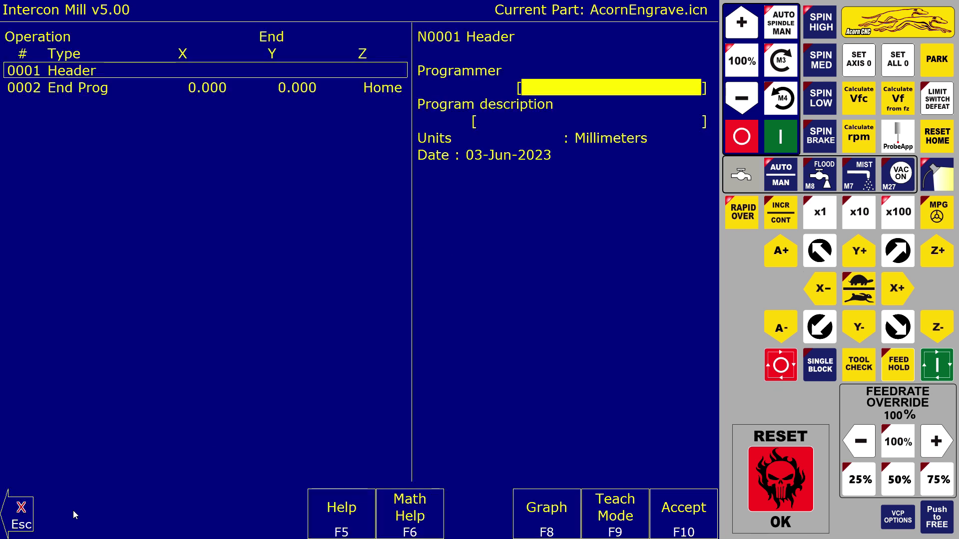
Fill in the program header with the programmer's name and the description AcornEngrave, and accept it
type("Uwe")
key("Return")
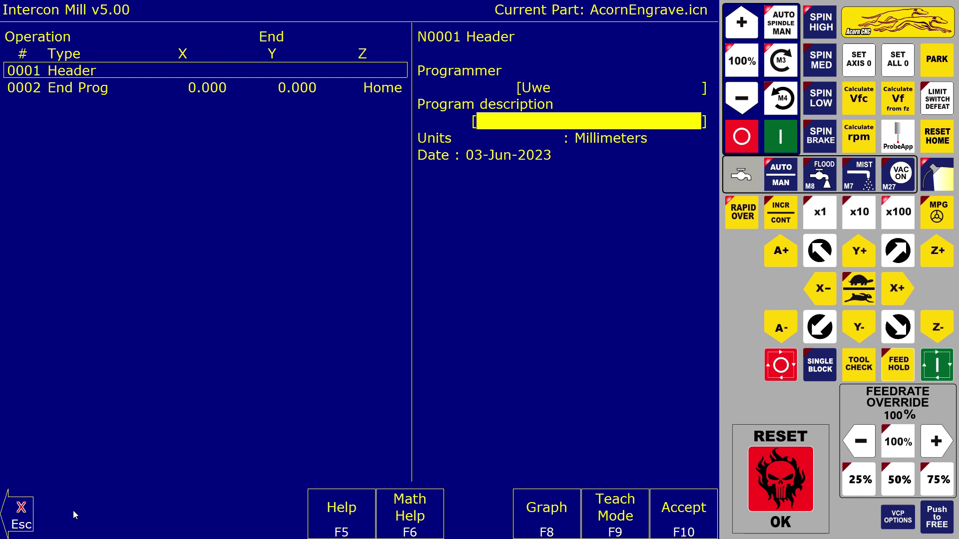
type("Acor")
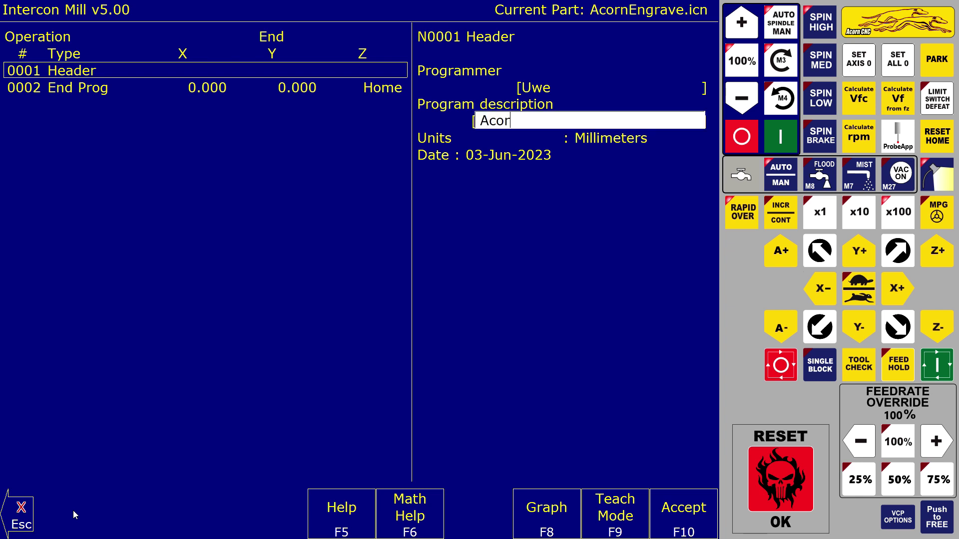
type("nEngrave")
key("Return")
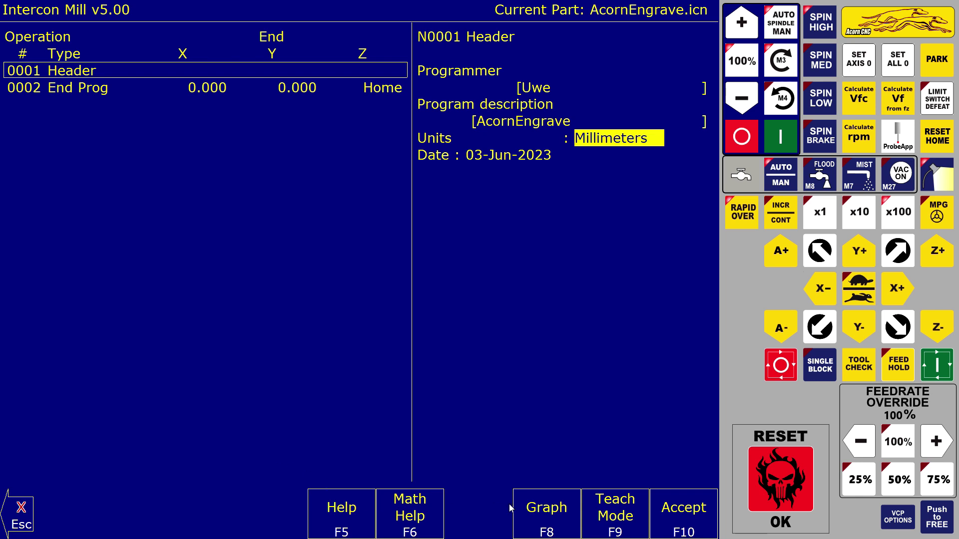
left_click(685, 529)
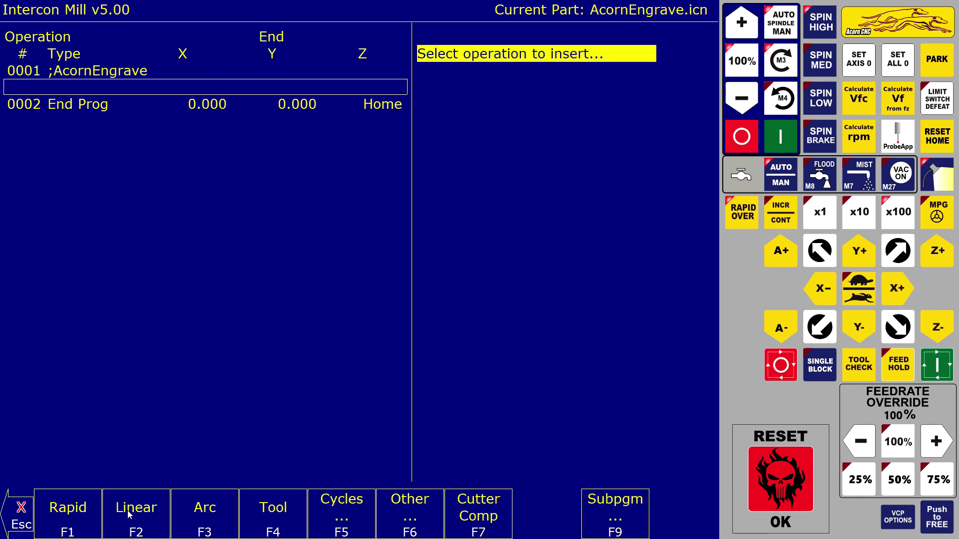
Insert a tool change operation for tool number 2 after the header
left_click(273, 508)
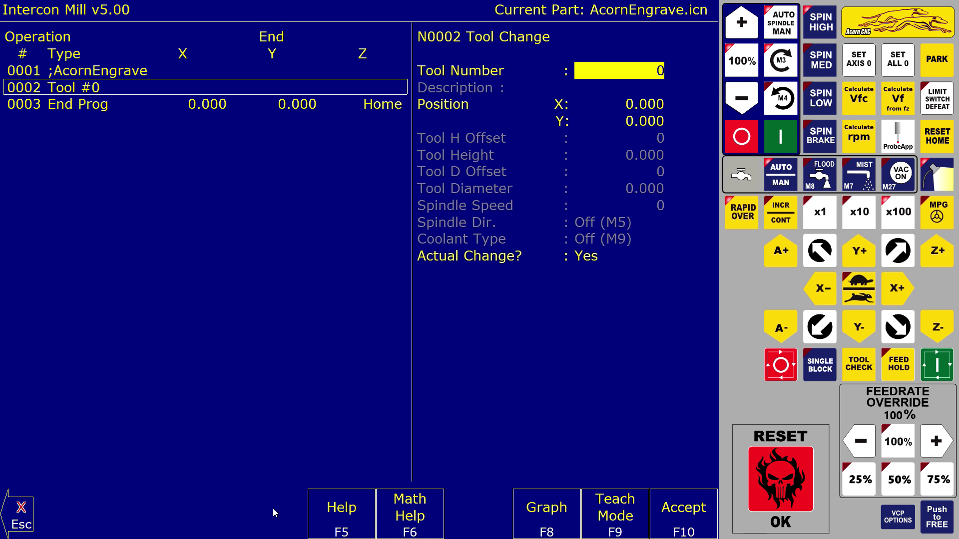
type("2")
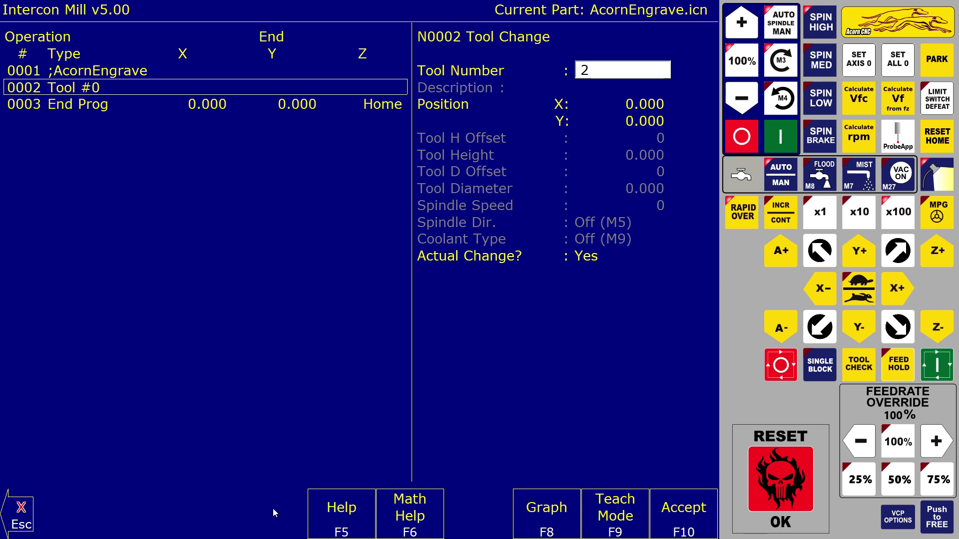
key("Return")
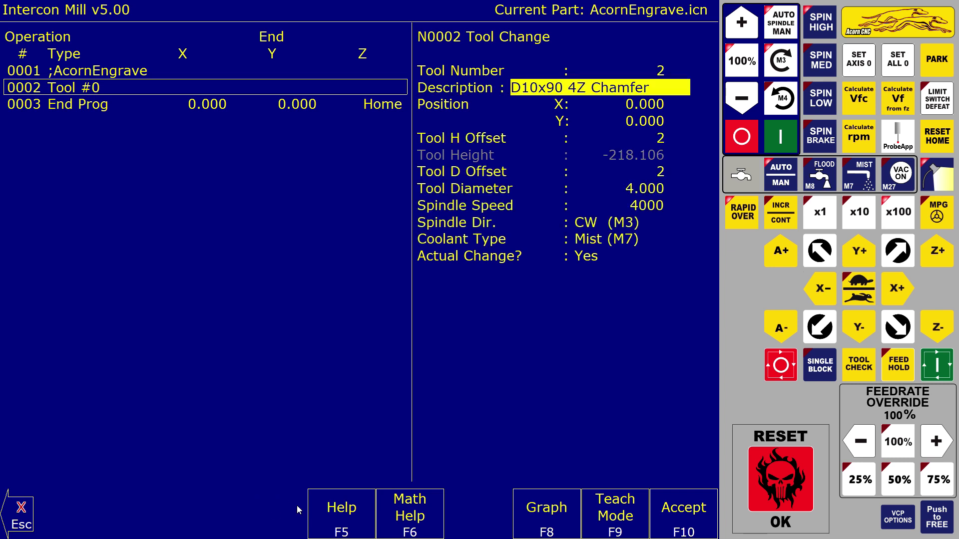
left_click(678, 515)
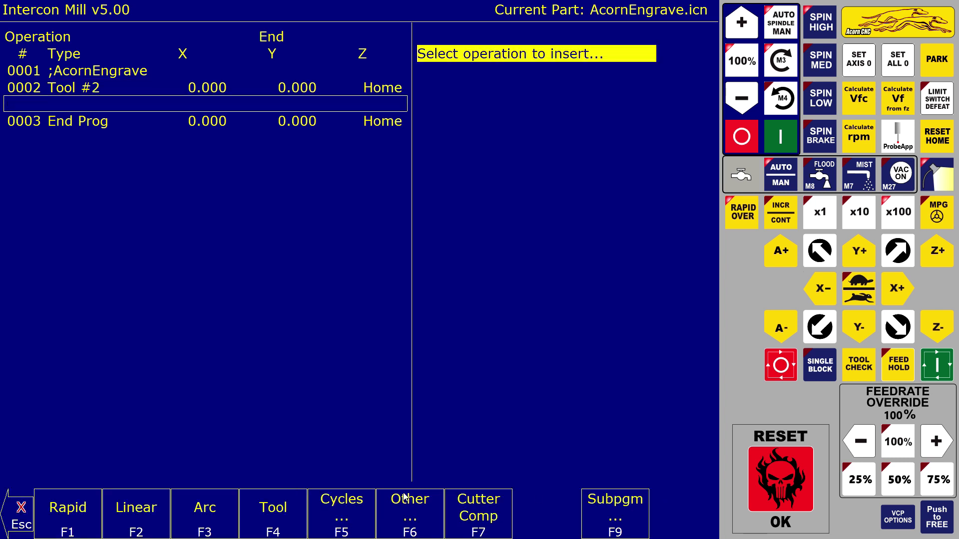
Import AcornSVG.dxf from the ncfiles folder into the AcornEngrave program
left_click(423, 510)
key("Escape")
key("Escape")
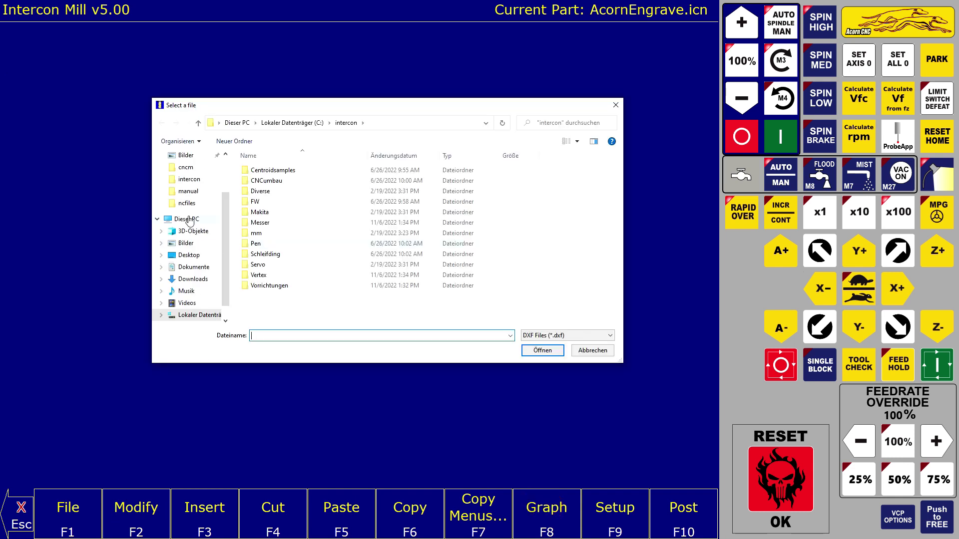
left_click(186, 202)
scroll(329, 246, "down", 2)
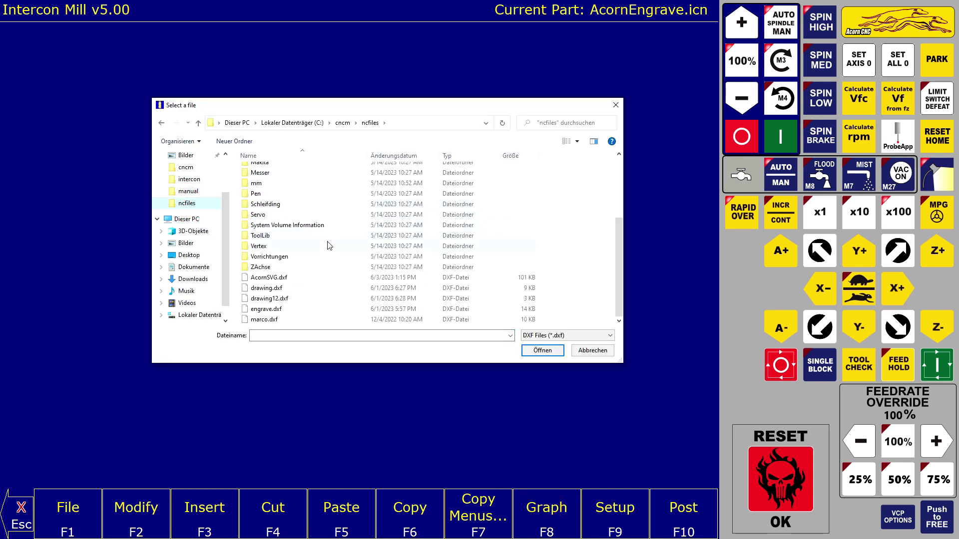
double_click(281, 278)
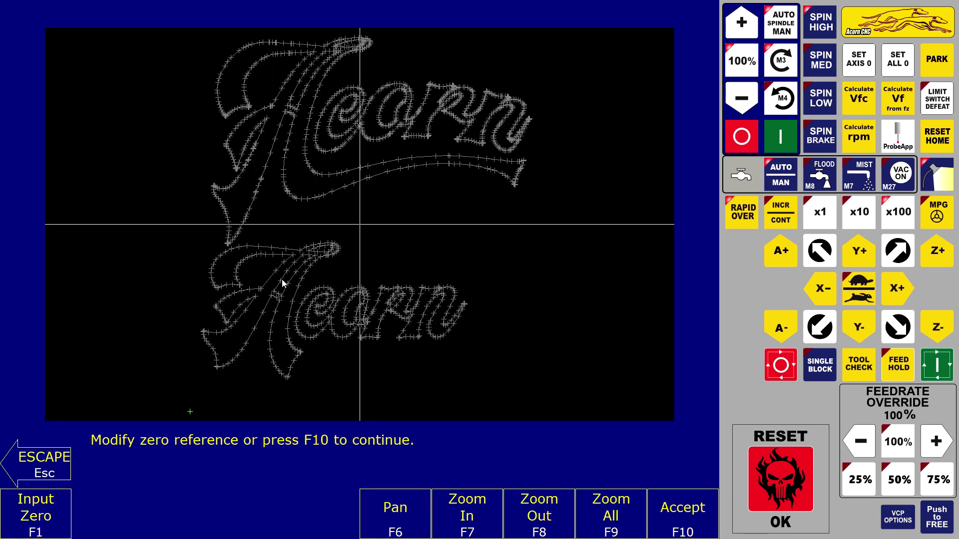
Move the vertical line of the zero reference crosshair onto the green origin marker beside the lettering
key("Left")
key("Left")
key("Left")
key("Left")
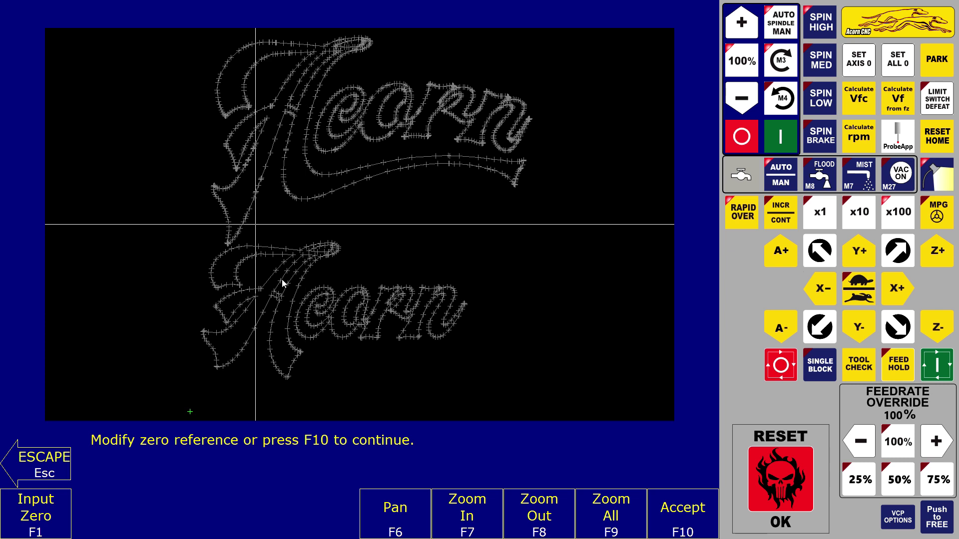
key("Left")
key("Left")
key("Left")
key("Left")
key("Left")
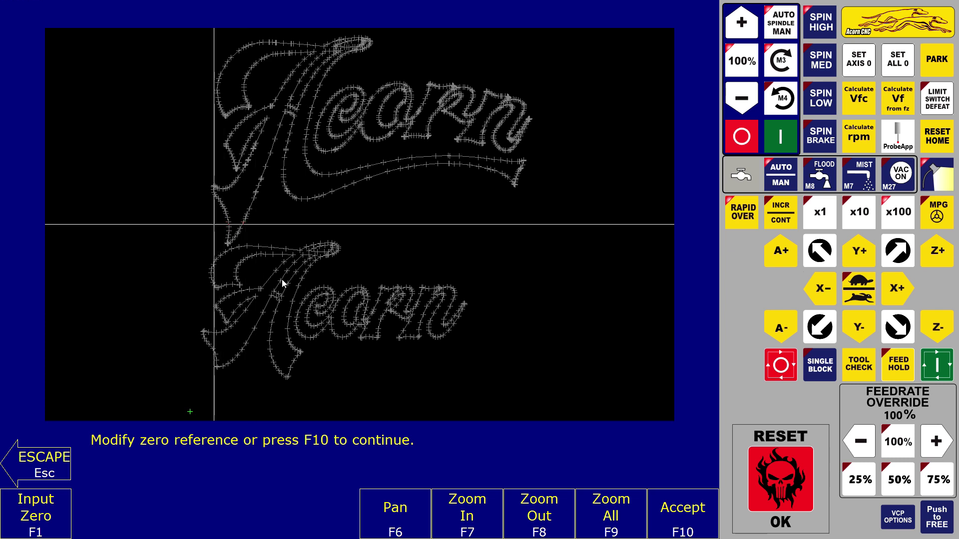
key("Left")
key("Left")
key("Left")
key("Left")
key("Left")
key("Left")
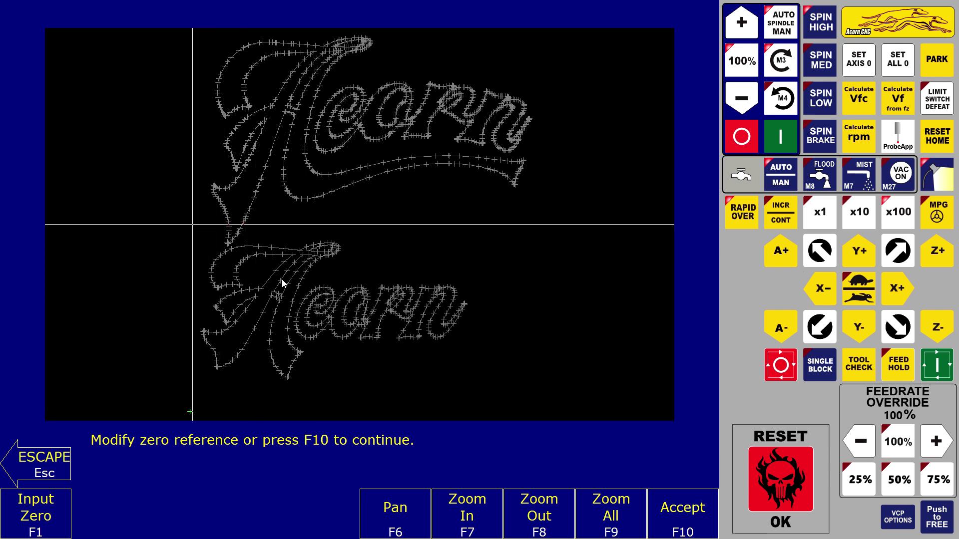
key("Left")
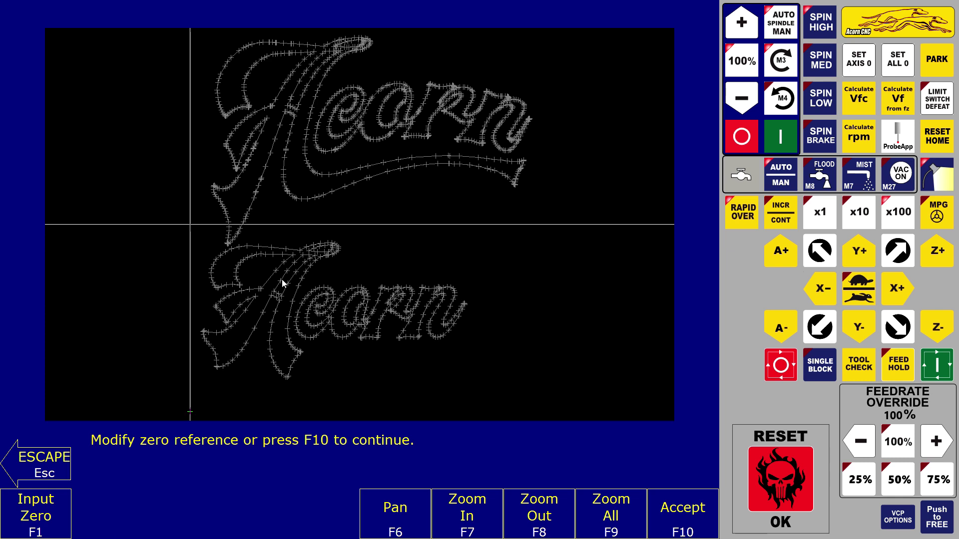
Move the horizontal line of the zero reference crosshair to just below the lower Acorn lettering and accept the zero reference
key("Down")
key("Down")
key("Down")
key("Down")
key("Down")
key("Down")
key("Down")
key("Down")
key("Down")
key("Down")
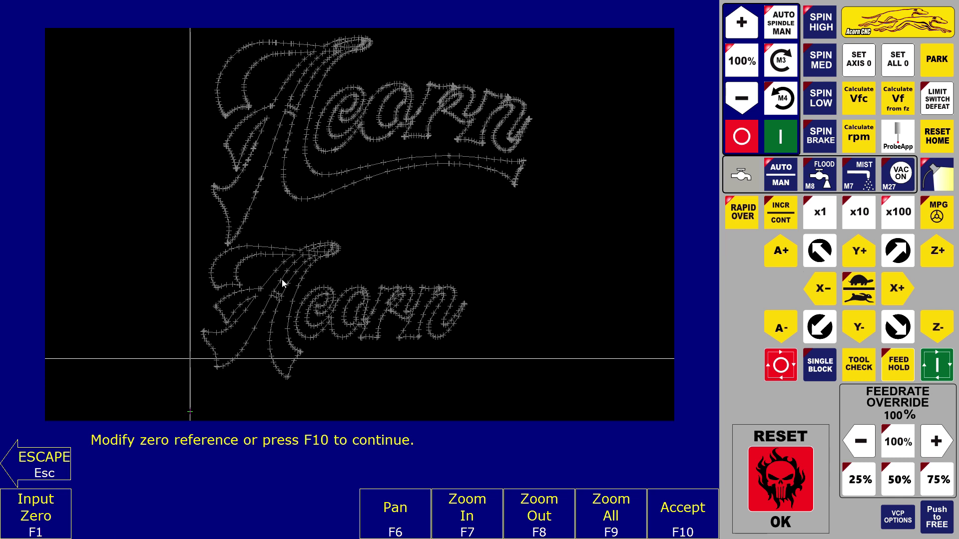
key("Down")
key("Down")
key("Down")
key("Down")
key("Down")
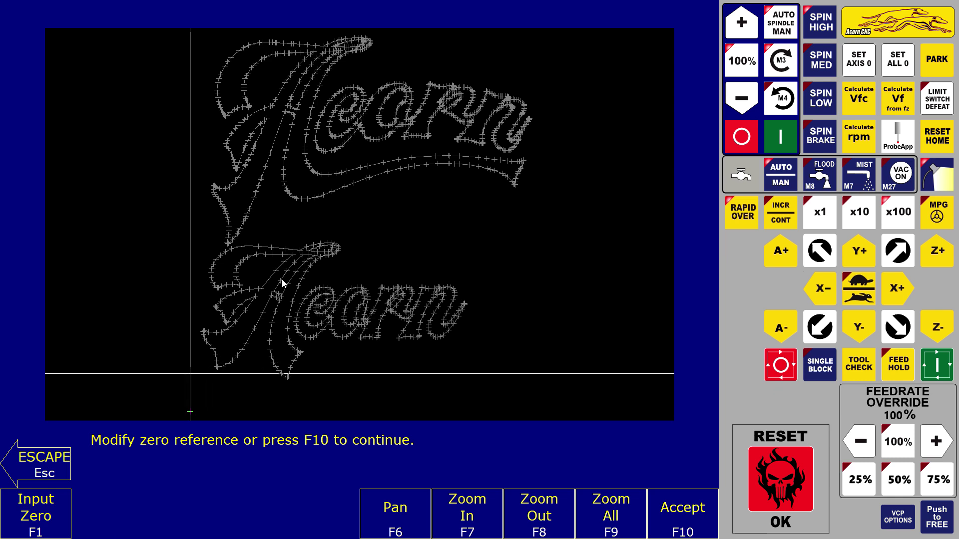
key("Down")
key("Down")
key("Down")
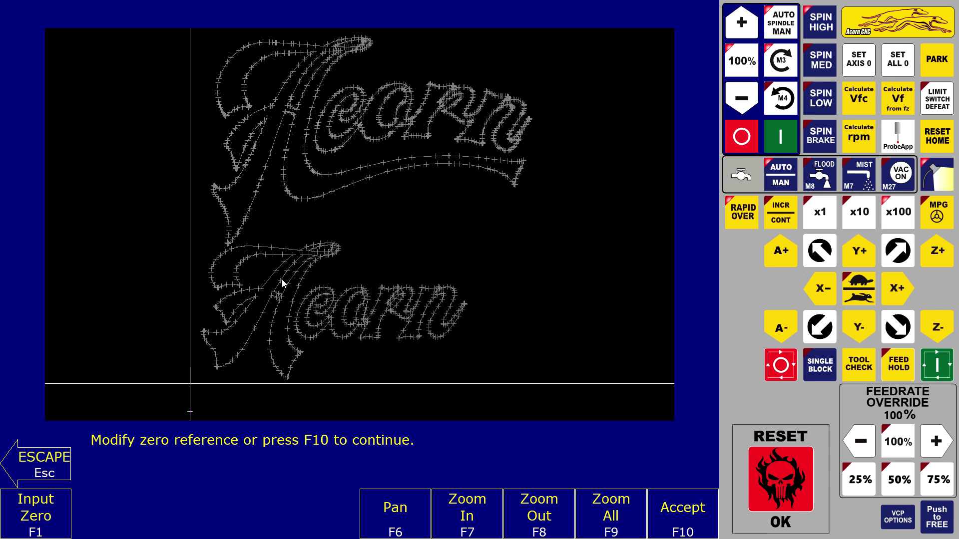
key("Down")
key("Down")
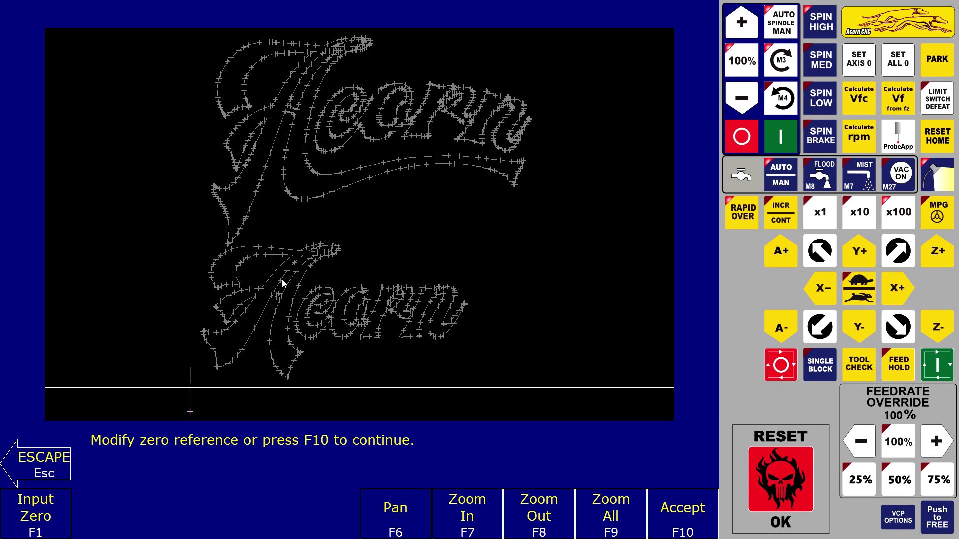
left_click(688, 516)
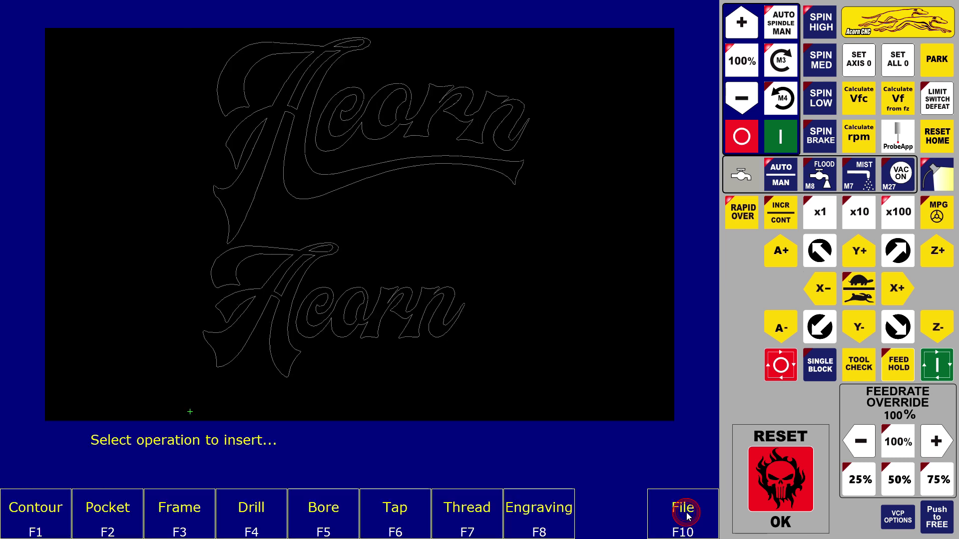
Insert an engraving operation for the imported lettering with depth 0.2, plunge rate 150 and feedrate 600, then return to the operation list
left_click(521, 514)
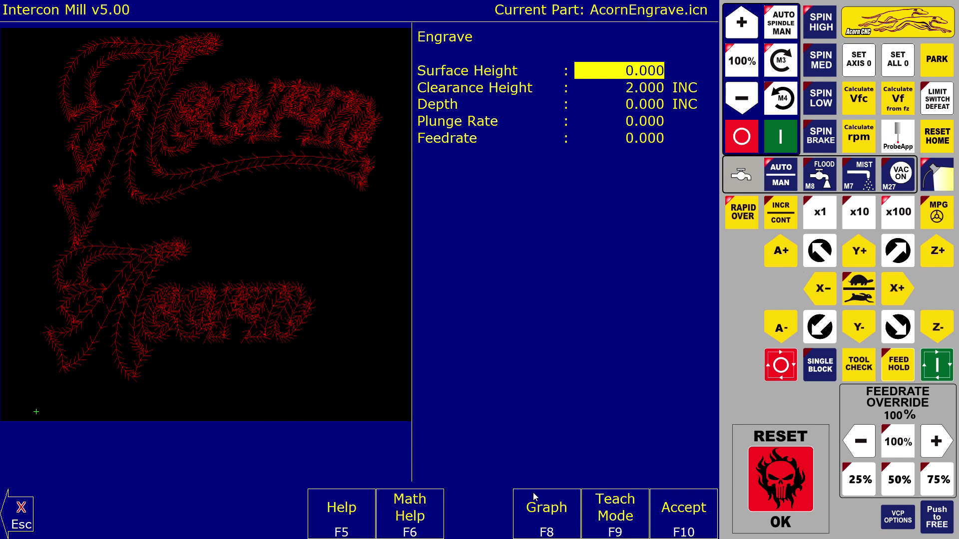
key("Return")
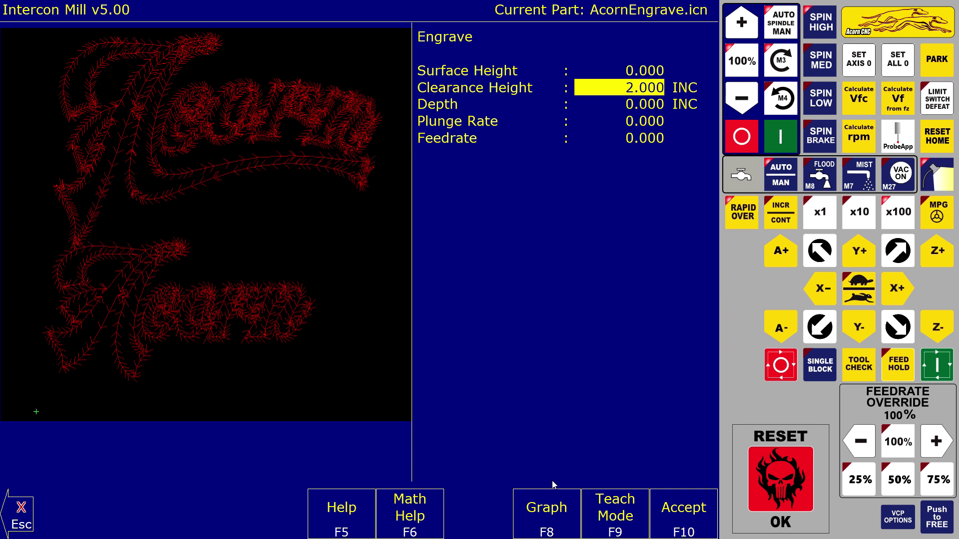
key("Return")
type("0.2")
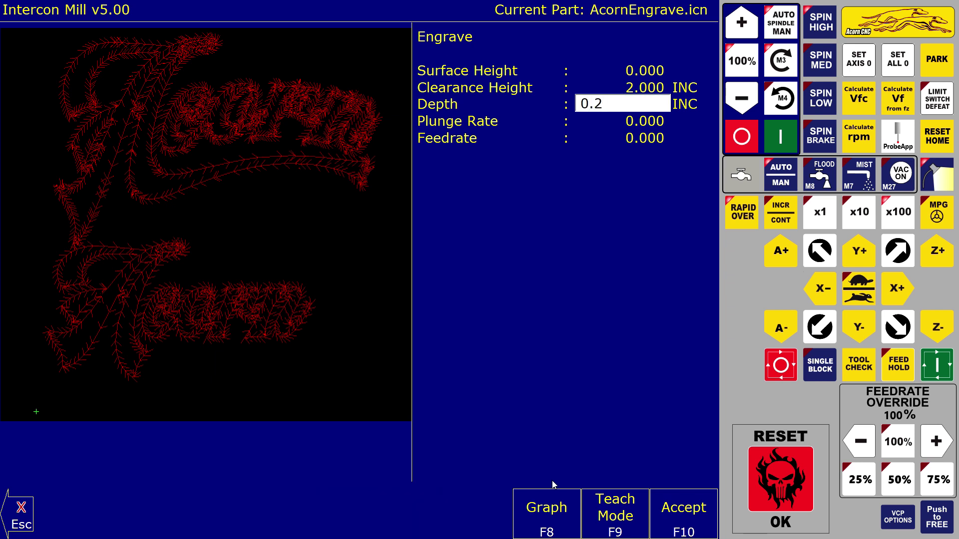
key("Return")
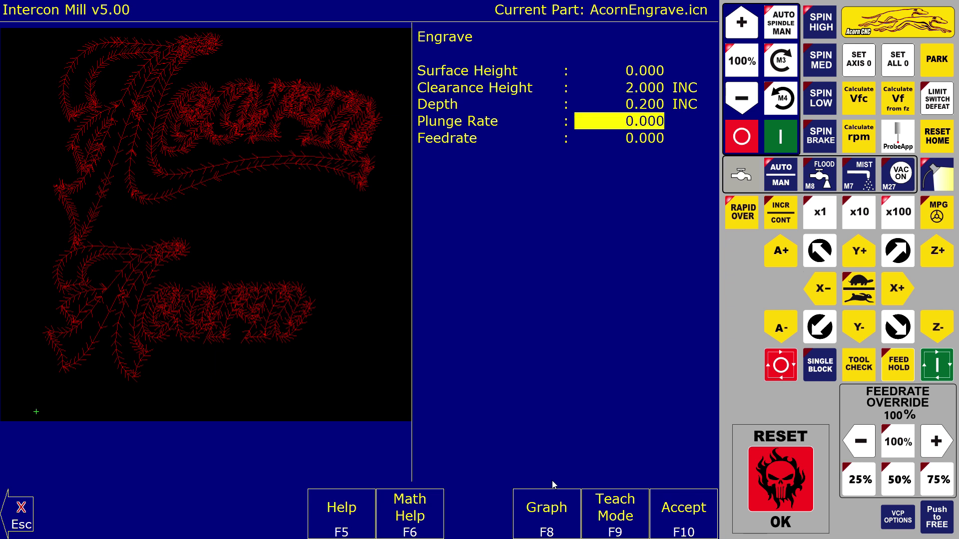
type("115")
key("BackSpace")
key("BackSpace")
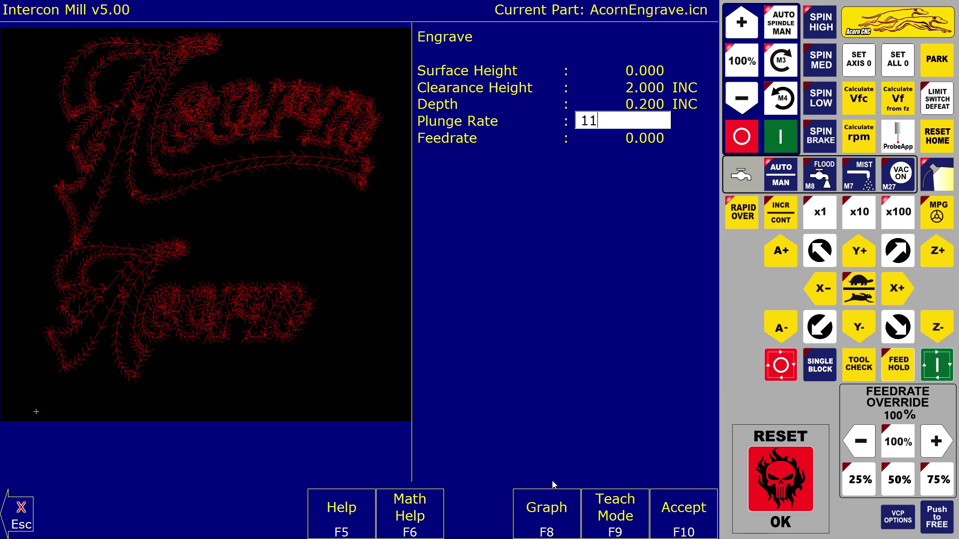
type("50")
key("Return")
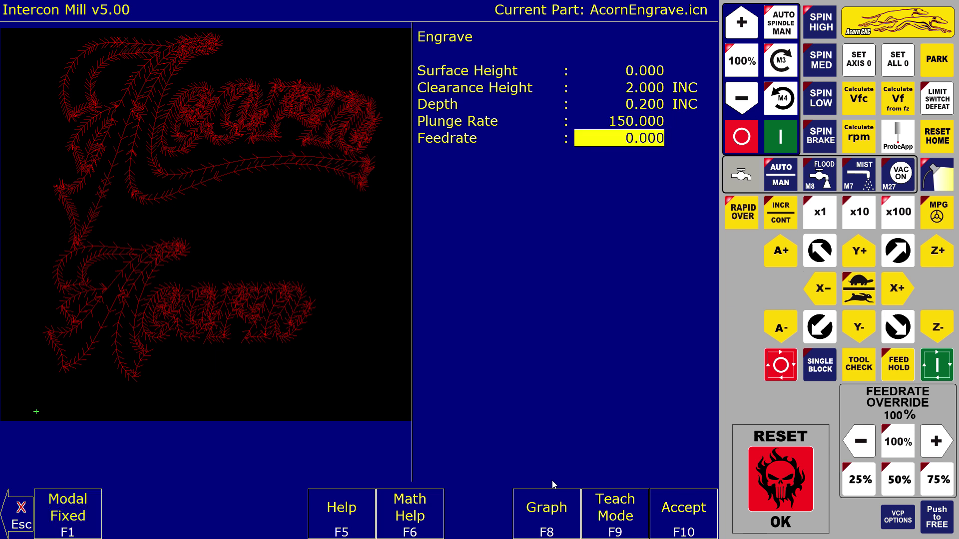
type("600")
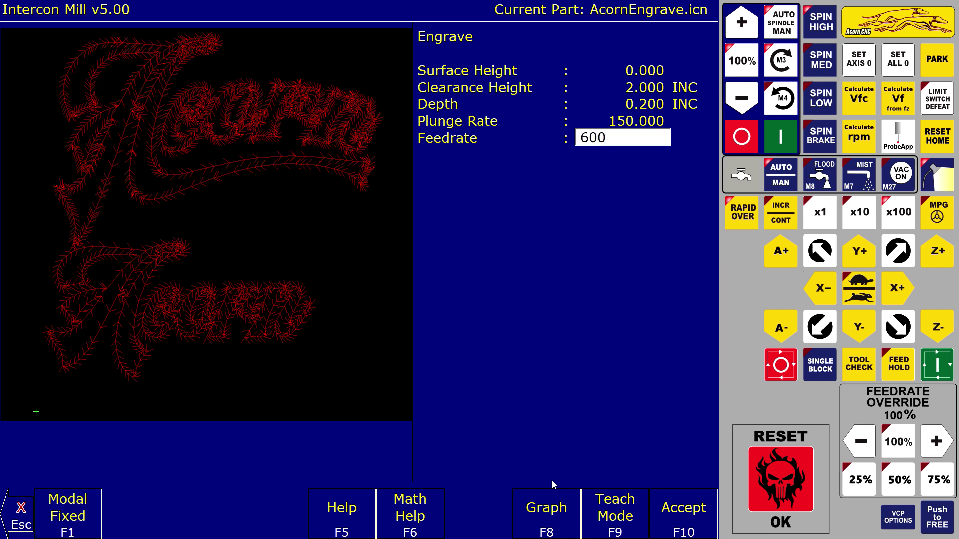
key("Return")
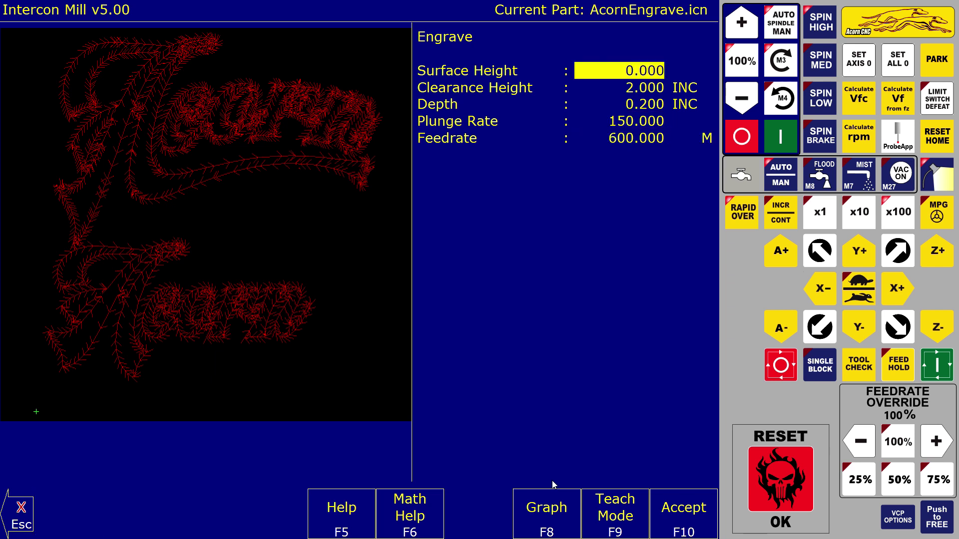
left_click(677, 508)
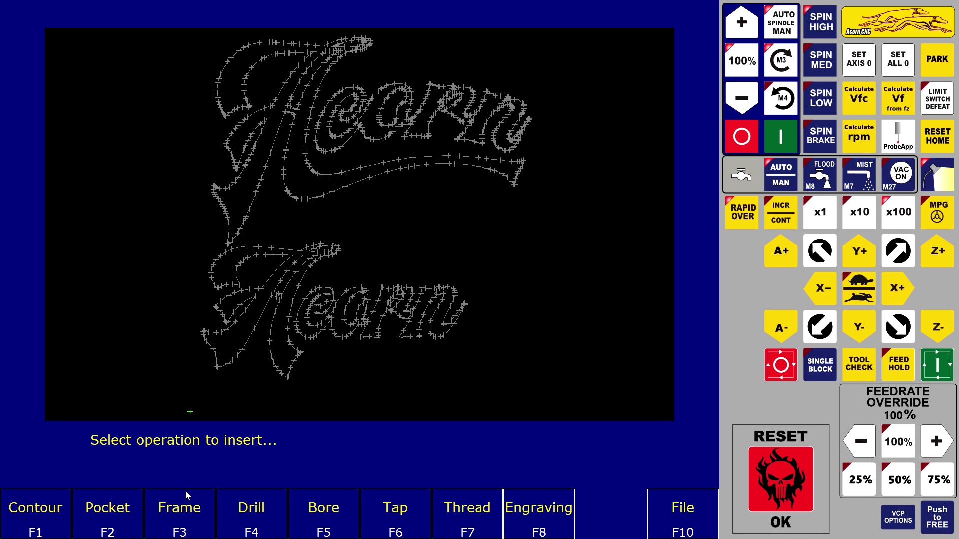
key("Escape")
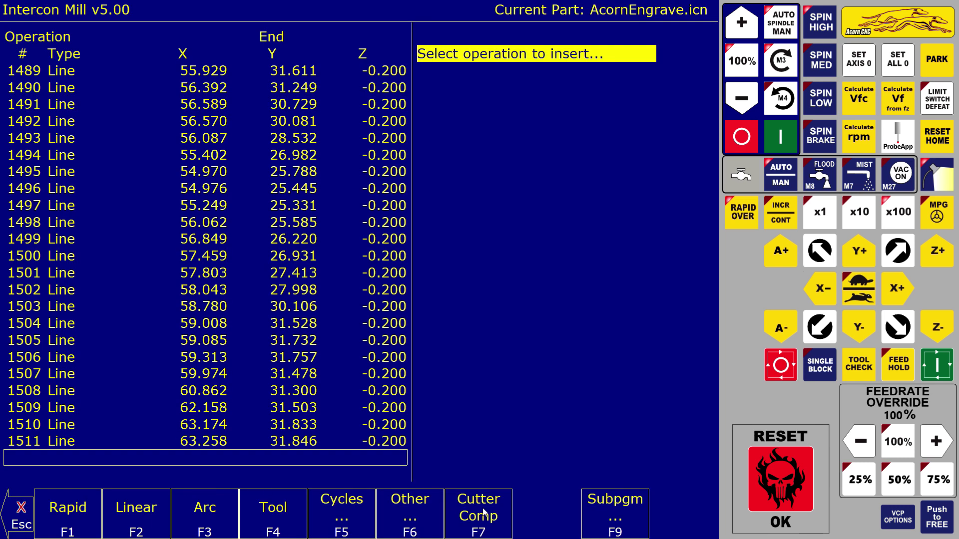
Add a Depth Repeat subprogram operation after the engraving lines, with start block 3 and end block 1511
left_click(622, 516)
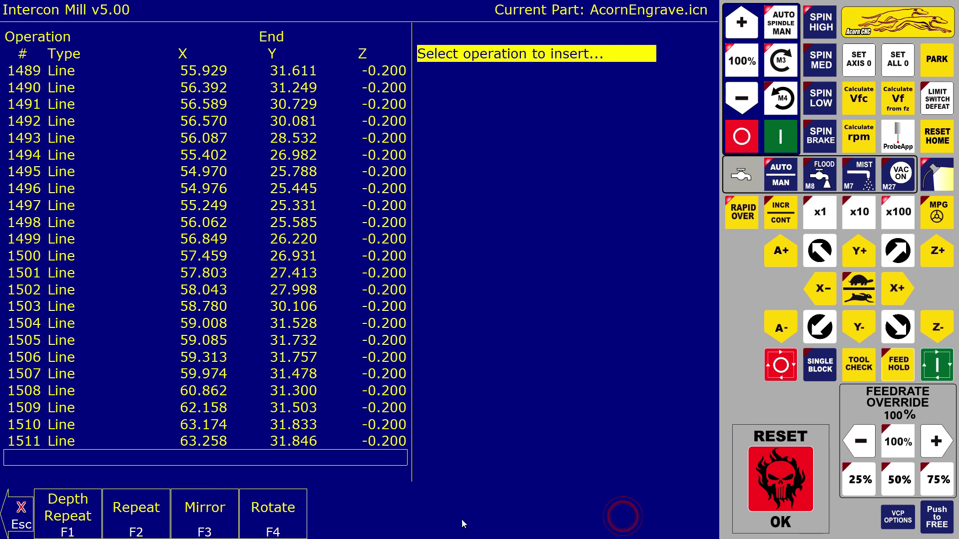
left_click(85, 520)
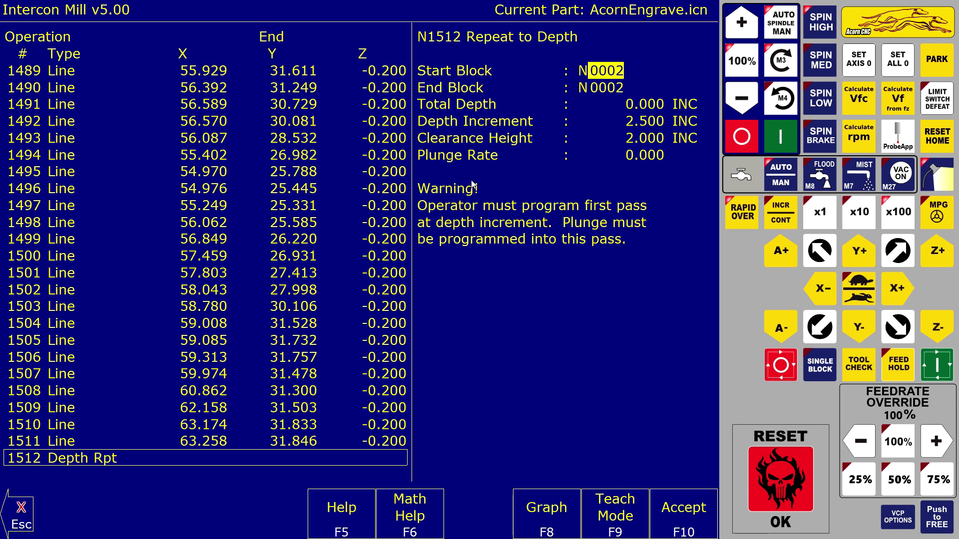
type("03")
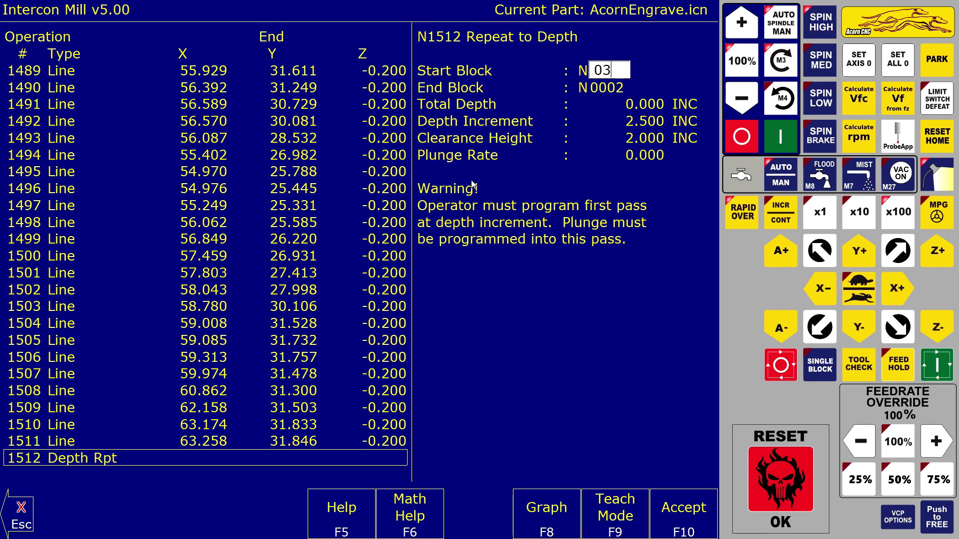
key("Return")
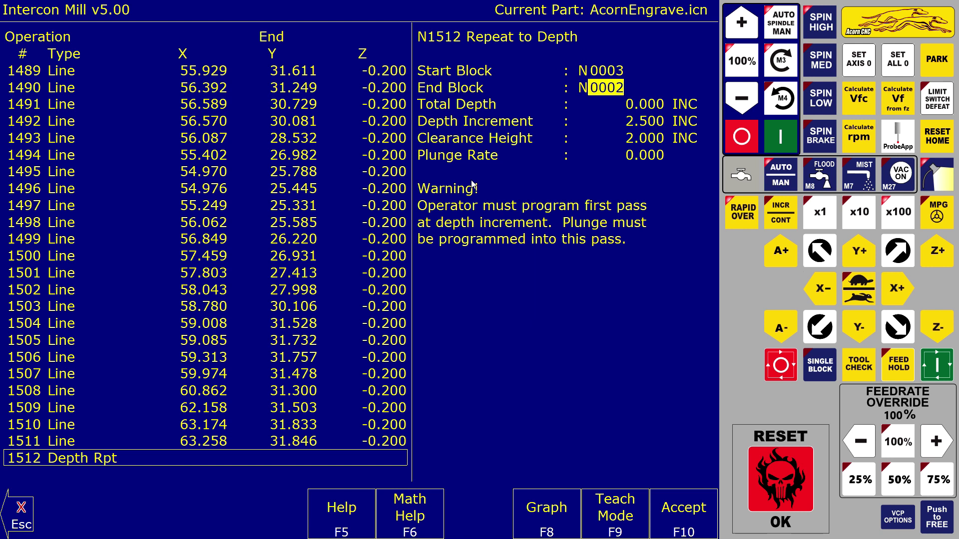
type("1511")
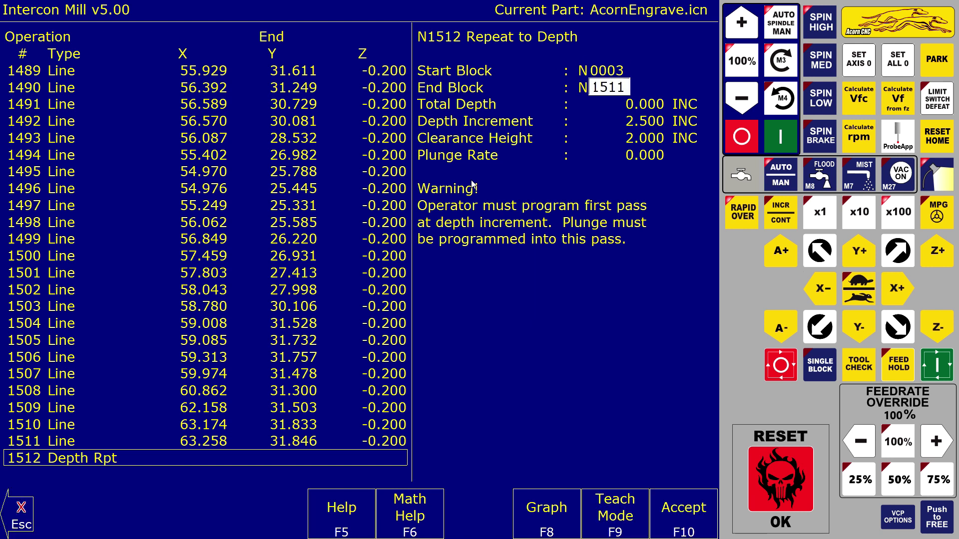
key("Return")
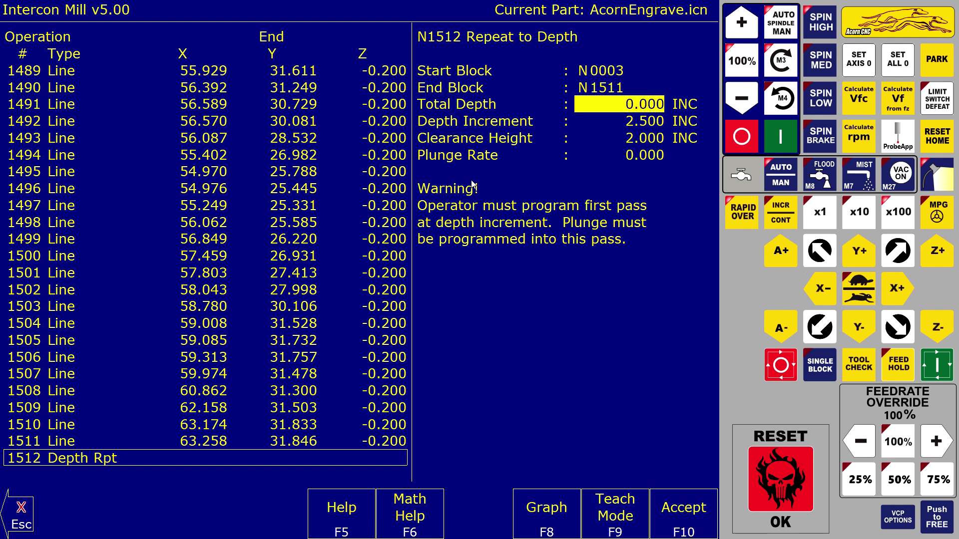
Set the Depth Repeat to total depth 0.8, depth increment 0.2 and plunge rate 150, and accept it
type("0.8")
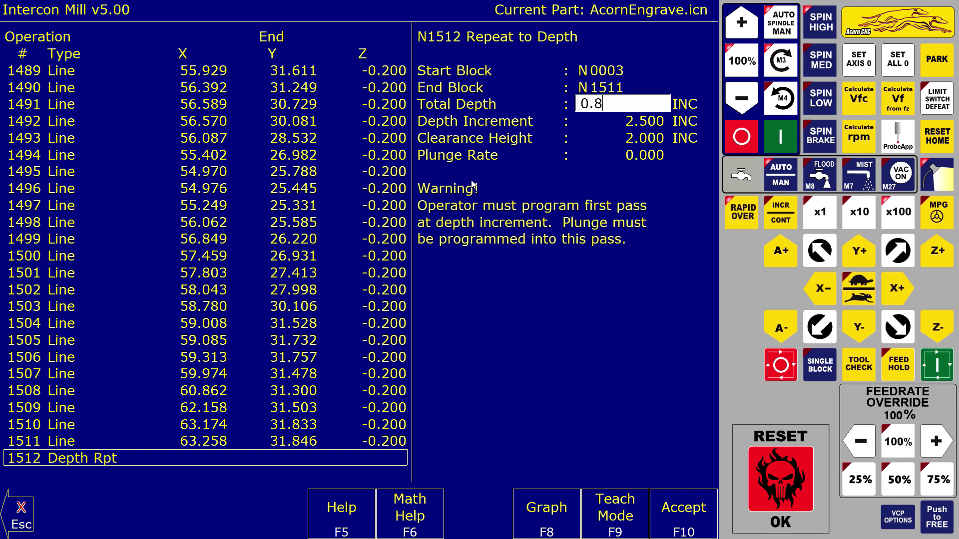
key("Return")
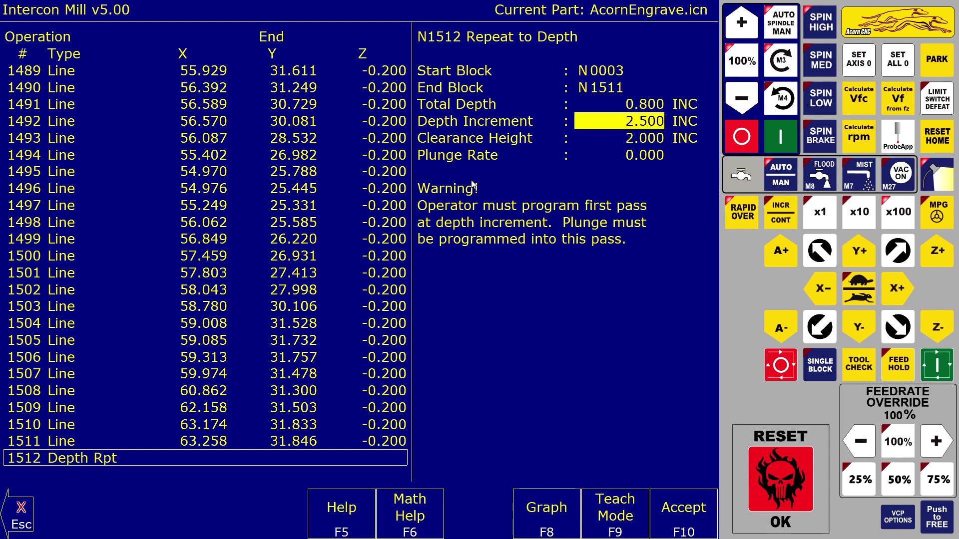
type("0.2")
key("Return")
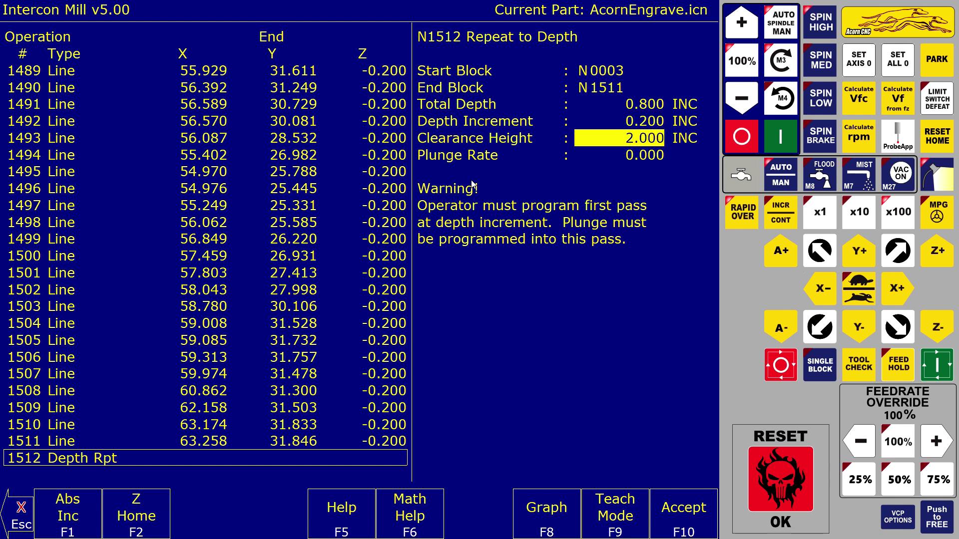
key("Return")
type("150")
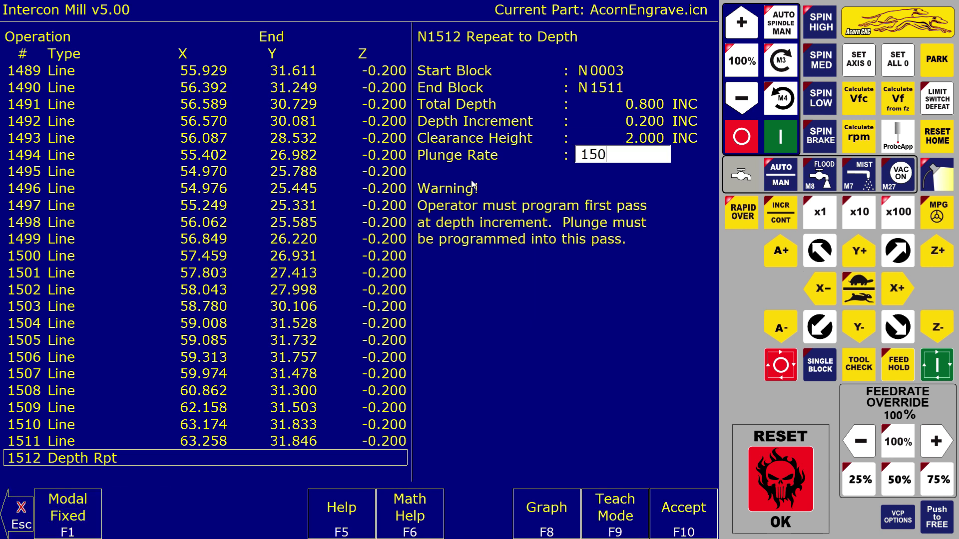
key("Return")
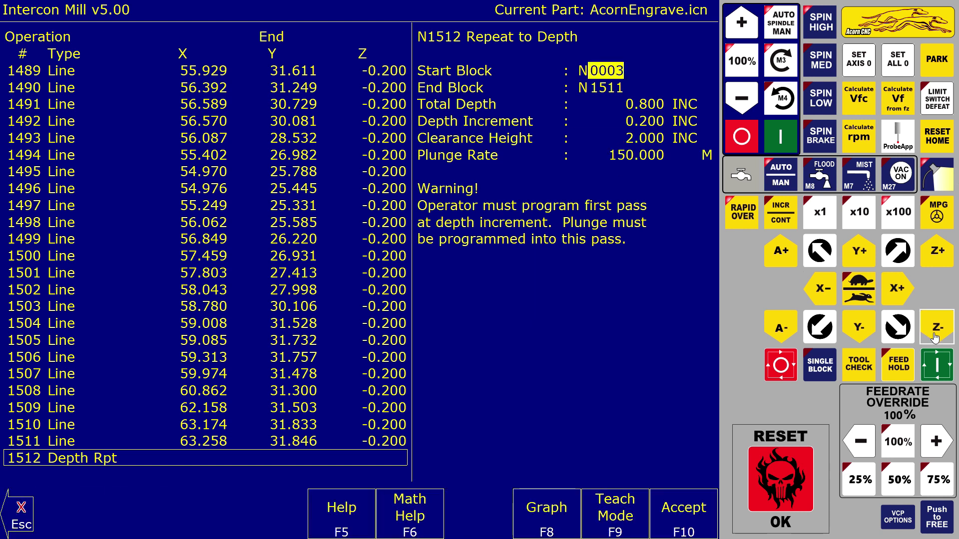
left_click(675, 516)
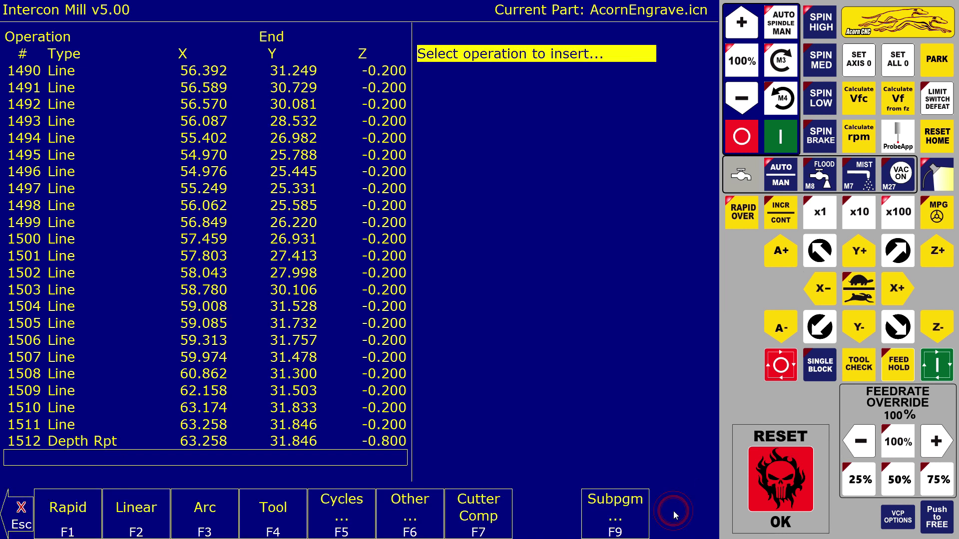
Graph the finished AcornEngrave program to check its toolpath
left_click(22, 519)
left_click(548, 509)
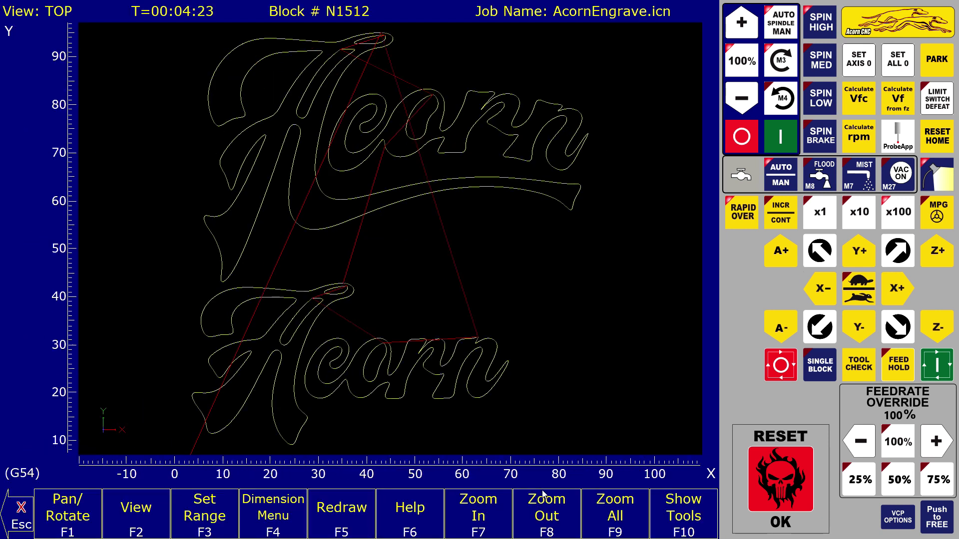
Check the engraving toolpath in the 3-D view, close the graph and post the AcornEngrave program
left_click(129, 505)
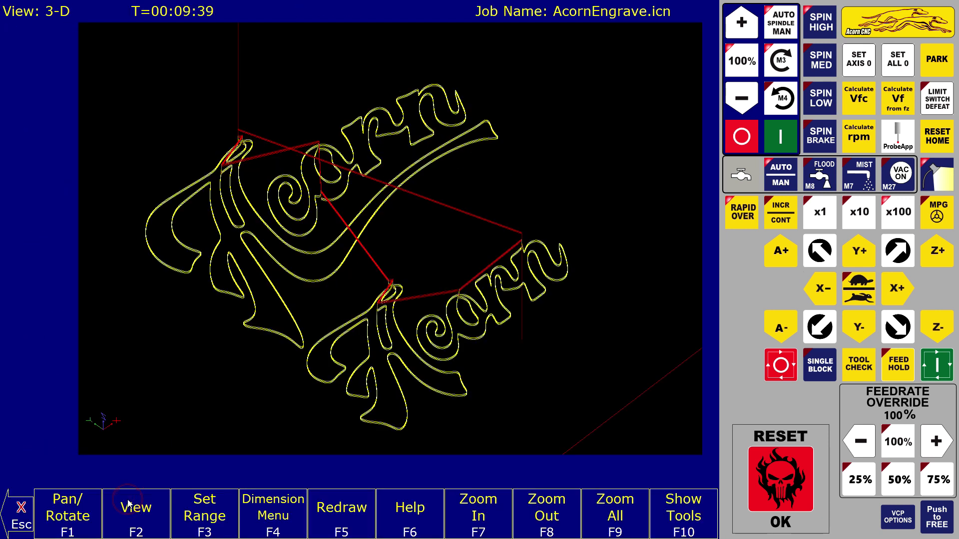
scroll(345, 433, "down", 1)
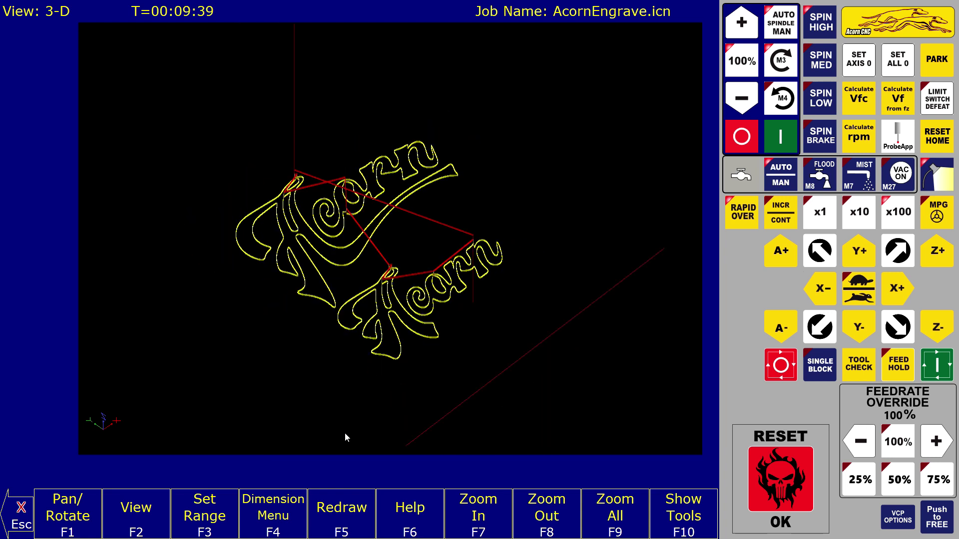
scroll(354, 427, "up", 6)
scroll(363, 428, "down", 6)
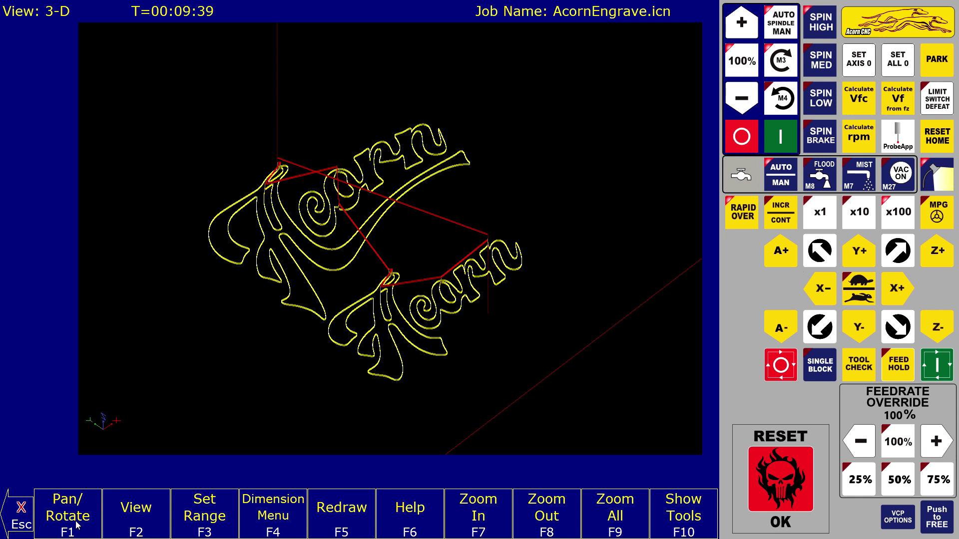
left_click(25, 521)
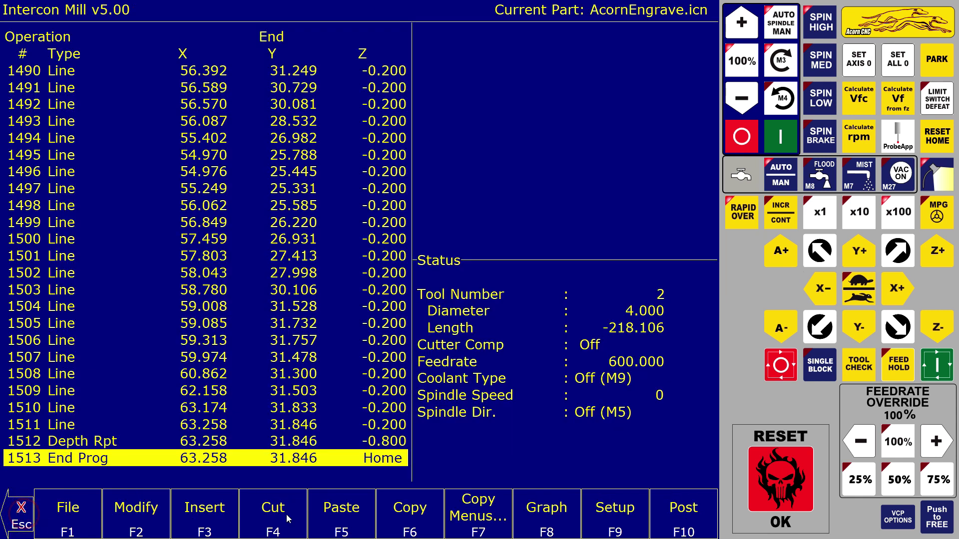
left_click(670, 517)
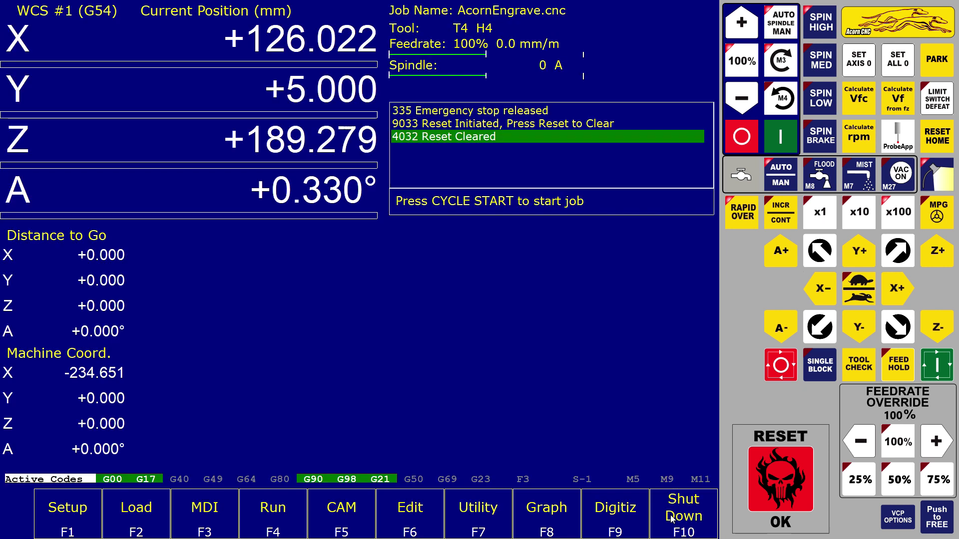
Apply the Precision Router smoothing preset, set angles up to 37 degrees to be sharpened, and save the smoothing setup
left_click(68, 512)
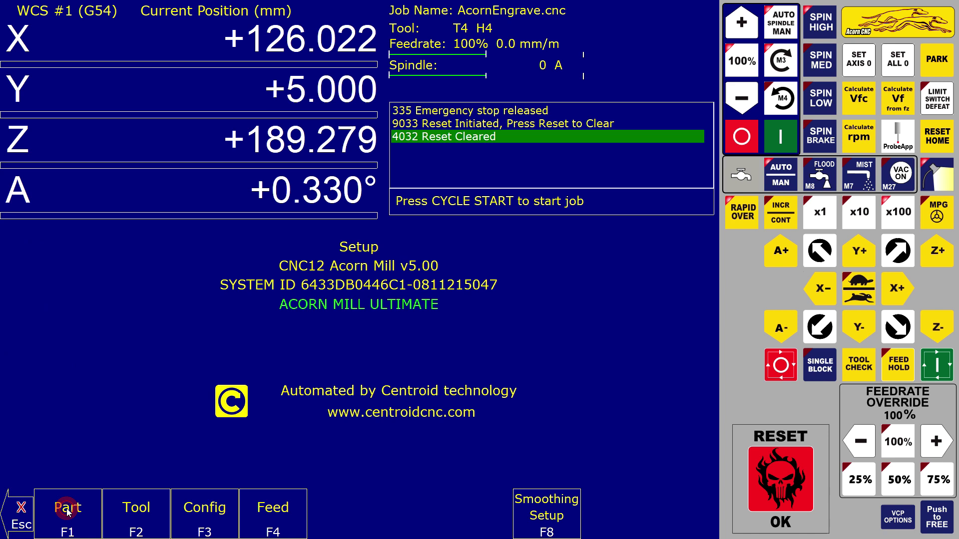
left_click(555, 510)
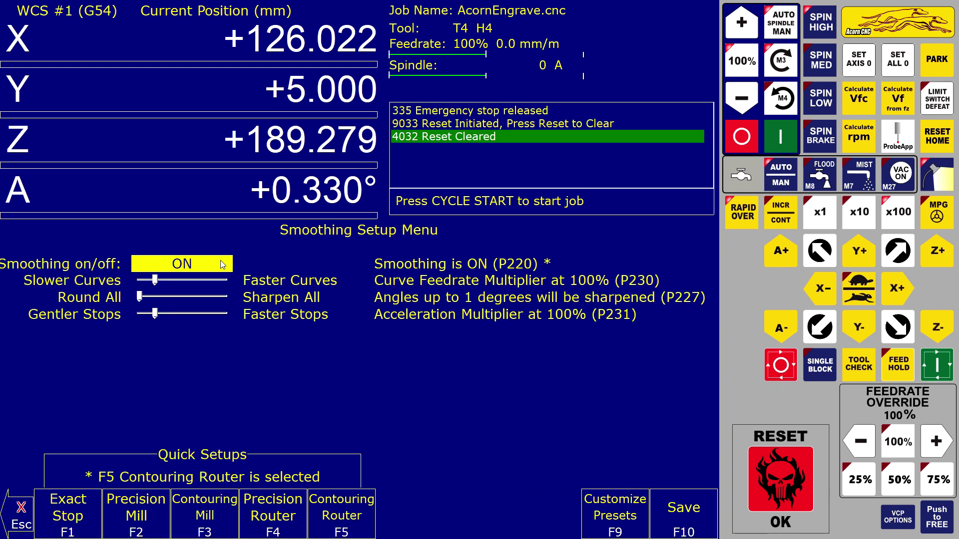
left_click(200, 266)
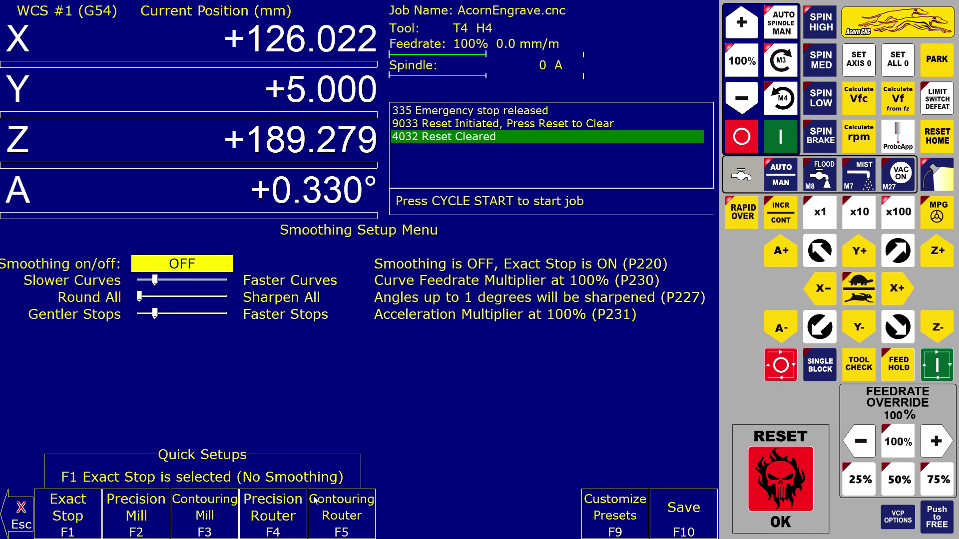
left_click(269, 514)
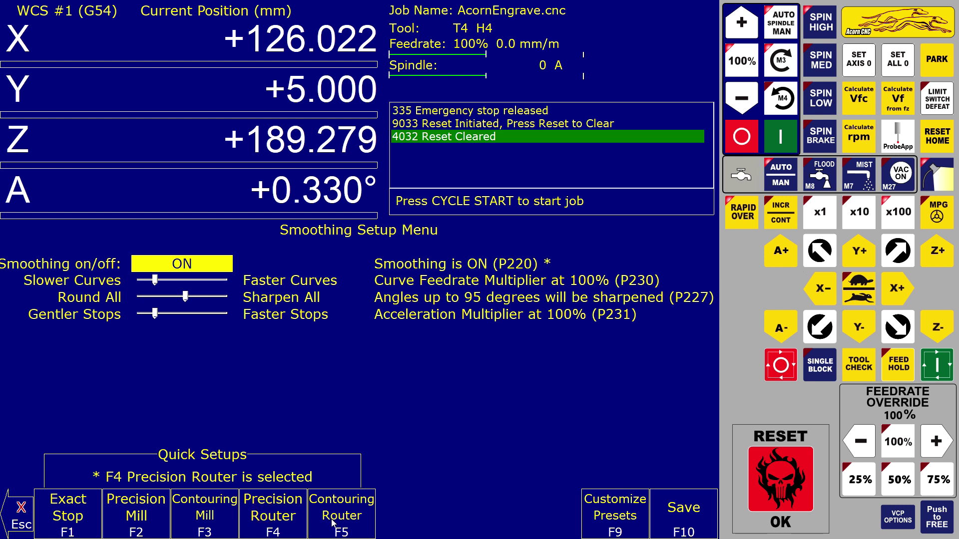
left_click_drag(186, 297, 159, 300)
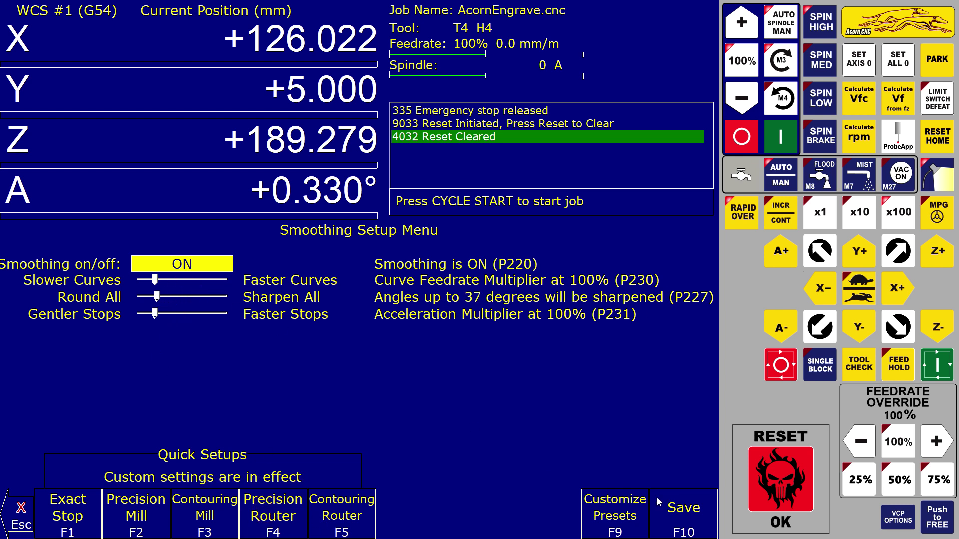
left_click(689, 522)
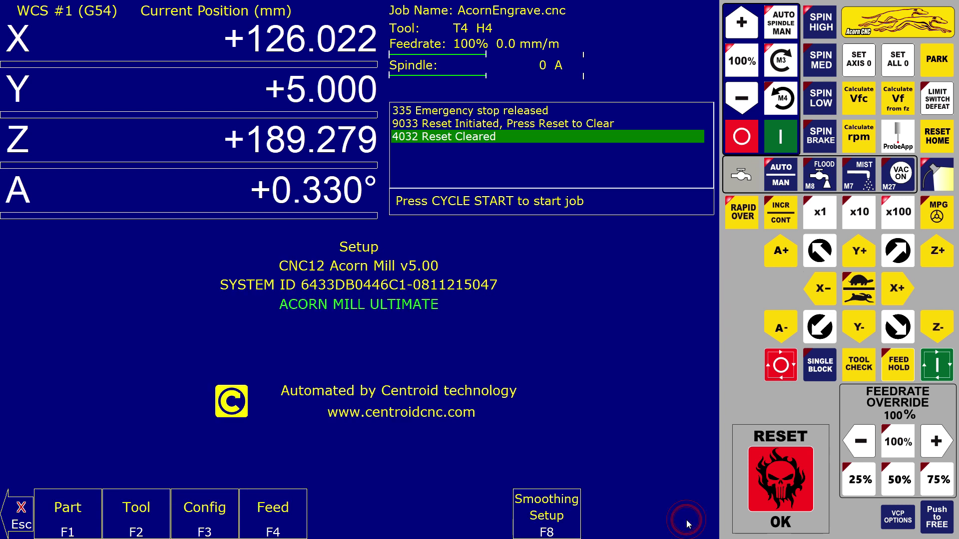
left_click(21, 524)
Graph the posted AcornEngrave.cnc job and examine the lettering curves up close and as a whole
left_click(554, 514)
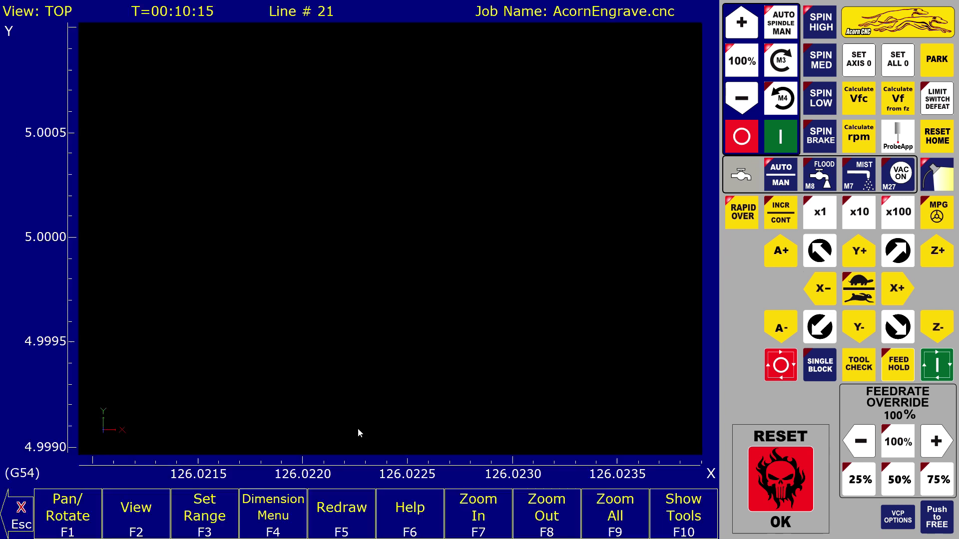
left_click(472, 512)
left_click(471, 510)
left_click(469, 509)
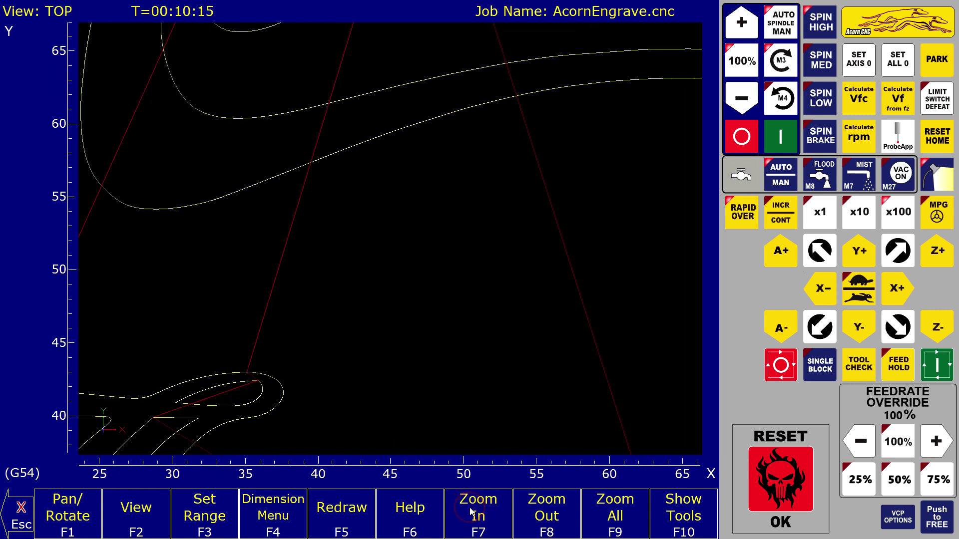
left_click(70, 525)
scroll(384, 390, "up", 3)
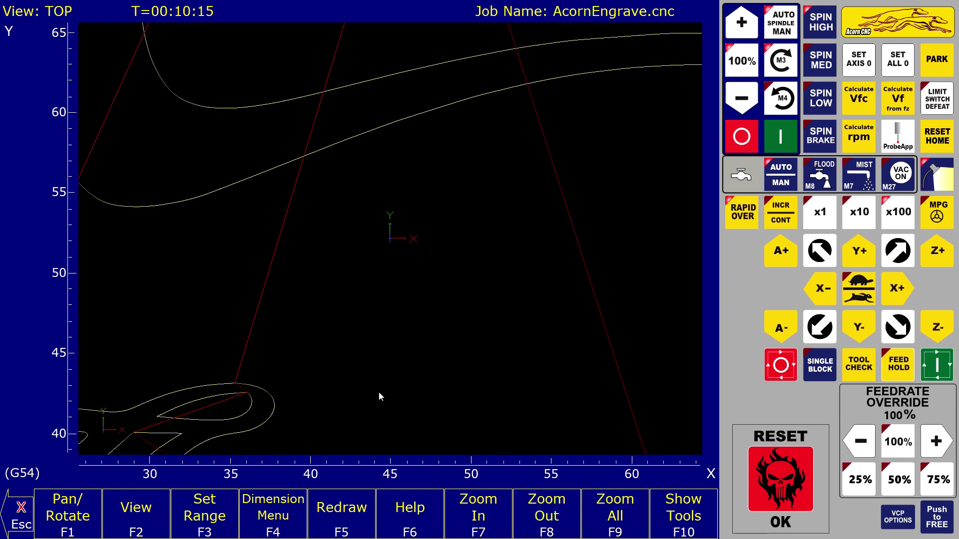
scroll(371, 430, "down", 5)
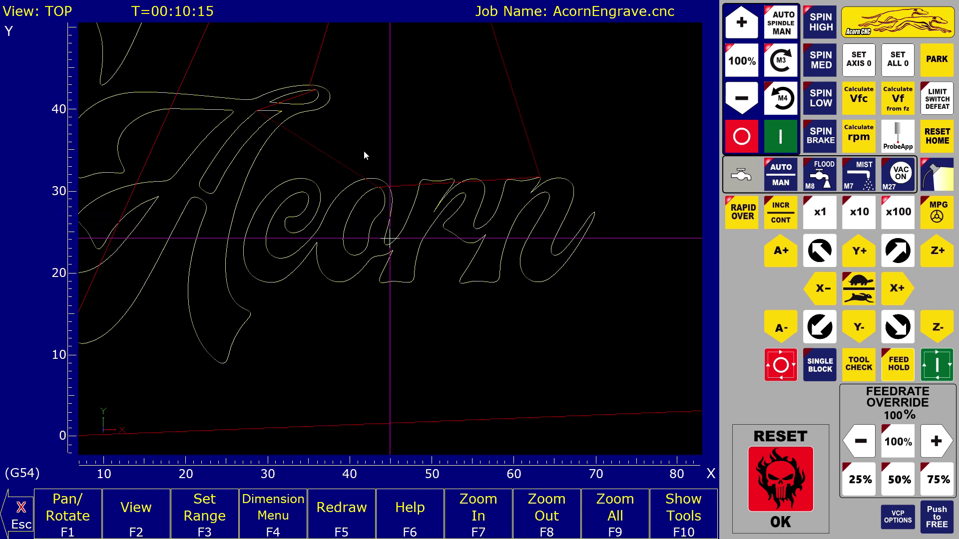
scroll(398, 227, "up", 5)
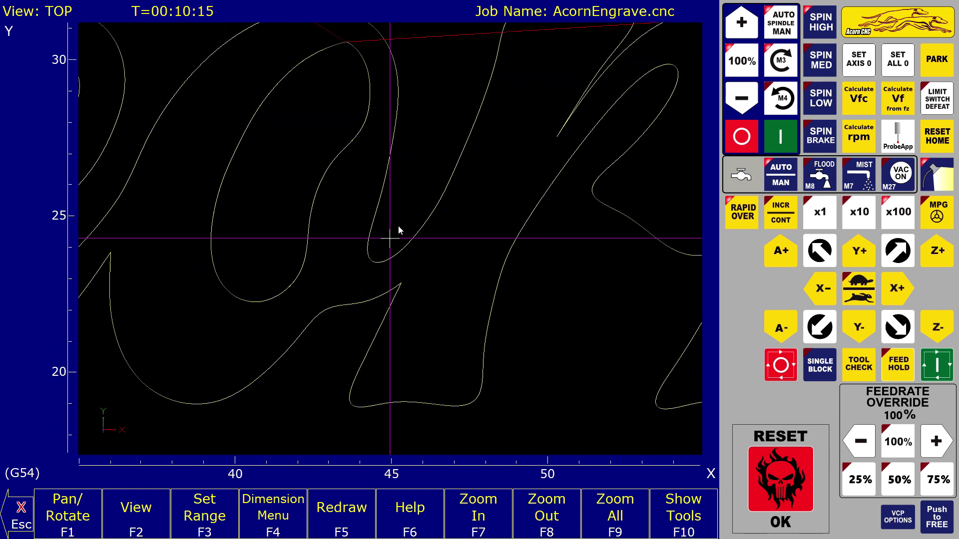
scroll(398, 227, "up", 2)
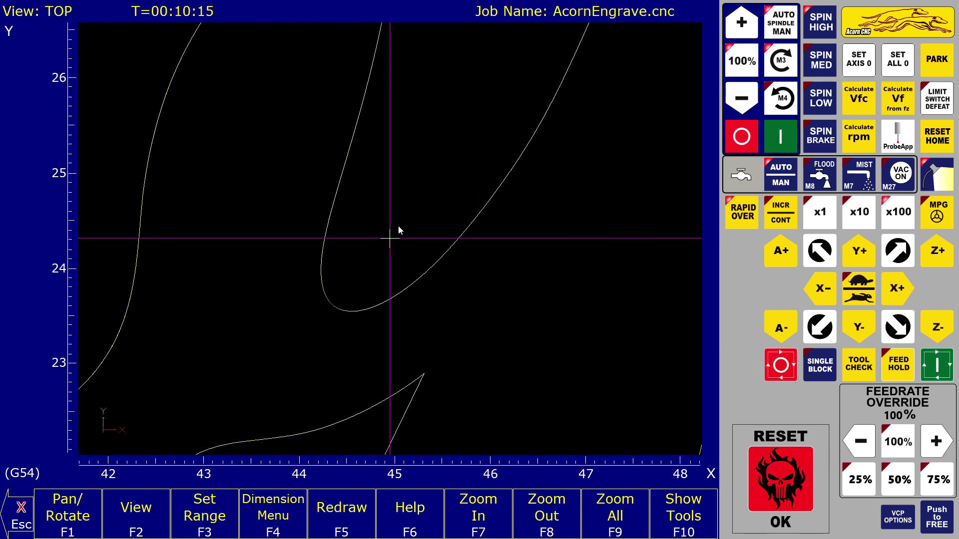
scroll(398, 227, "down", 3)
scroll(398, 230, "down", 8)
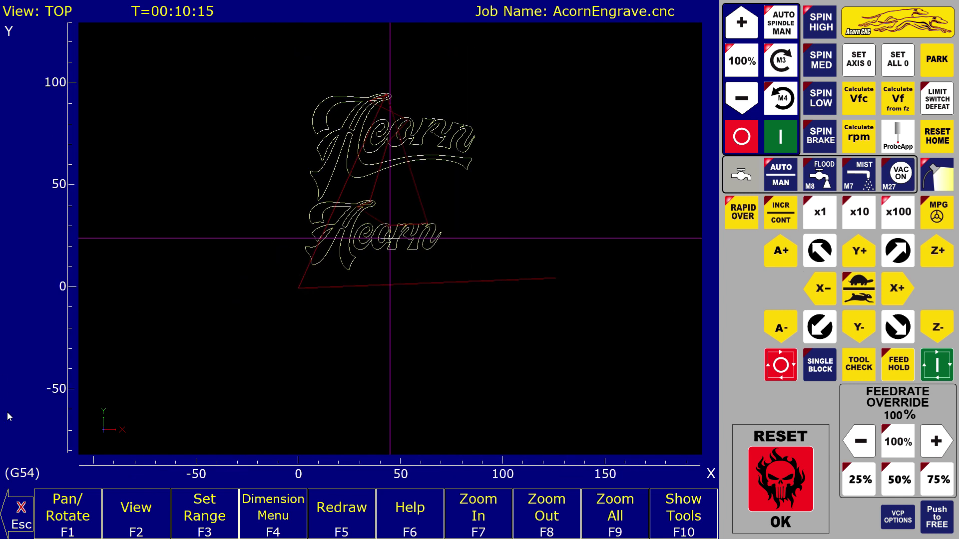
left_click(21, 508)
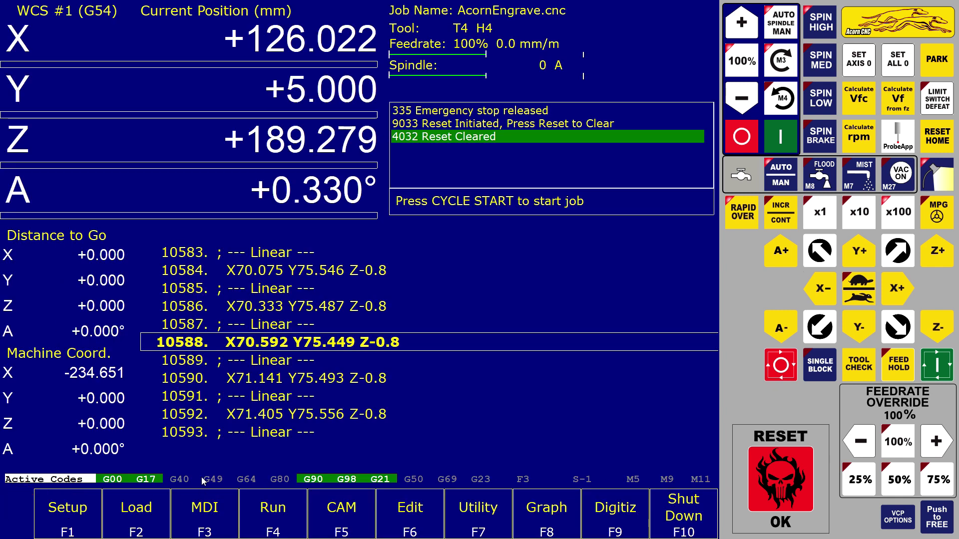
Open the AcornEngrave.cnc code in Notepad++, close the other open documents and review the program before closing the editor
left_click(427, 512)
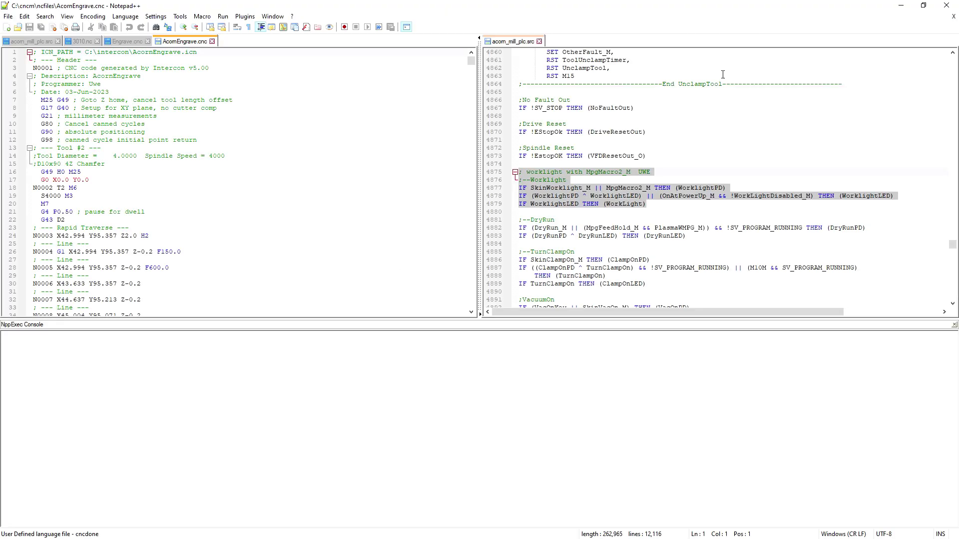
left_click(539, 41)
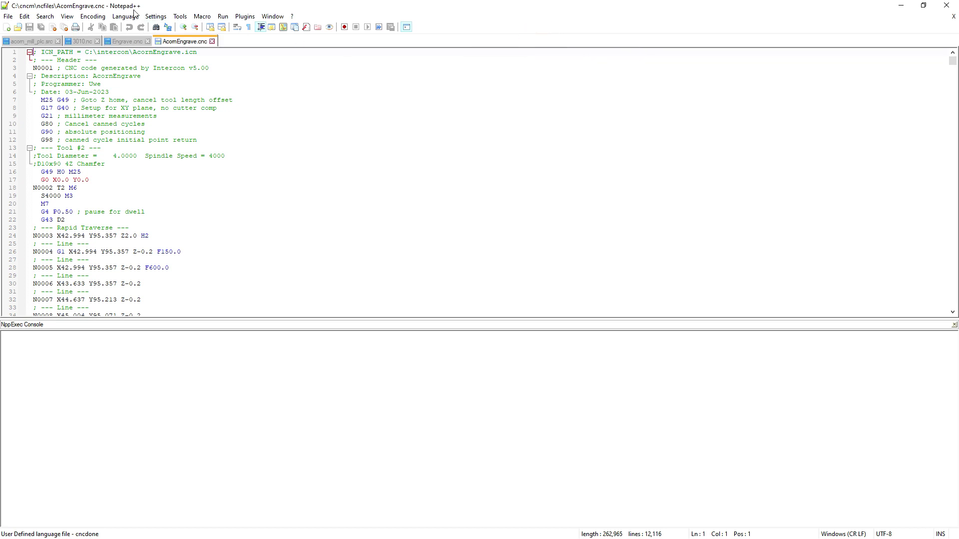
left_click(56, 41)
left_click(38, 42)
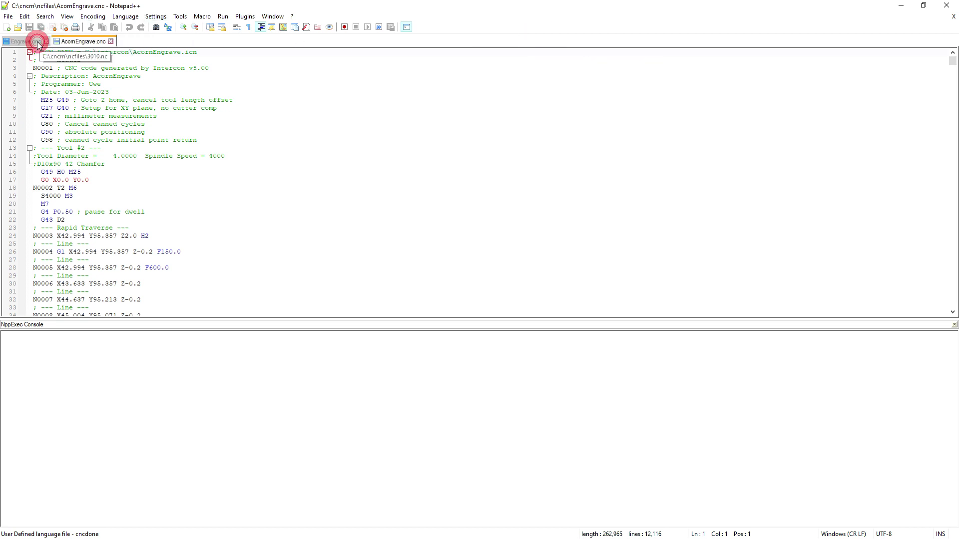
left_click(45, 42)
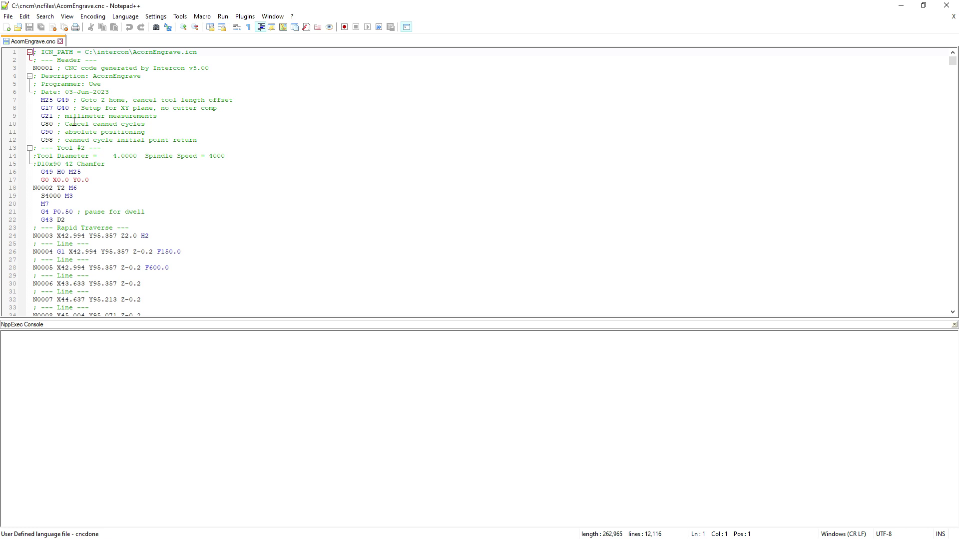
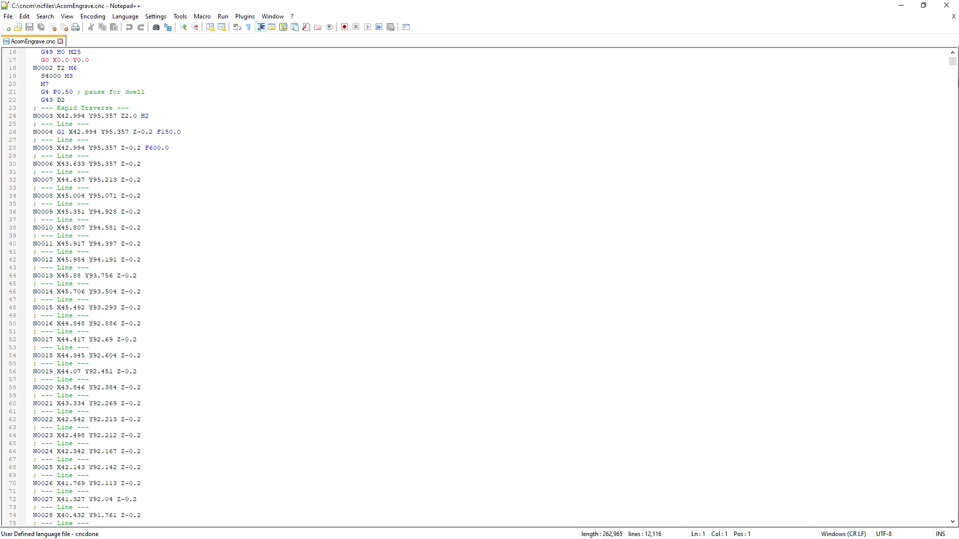
scroll(571, 226, "up", 5)
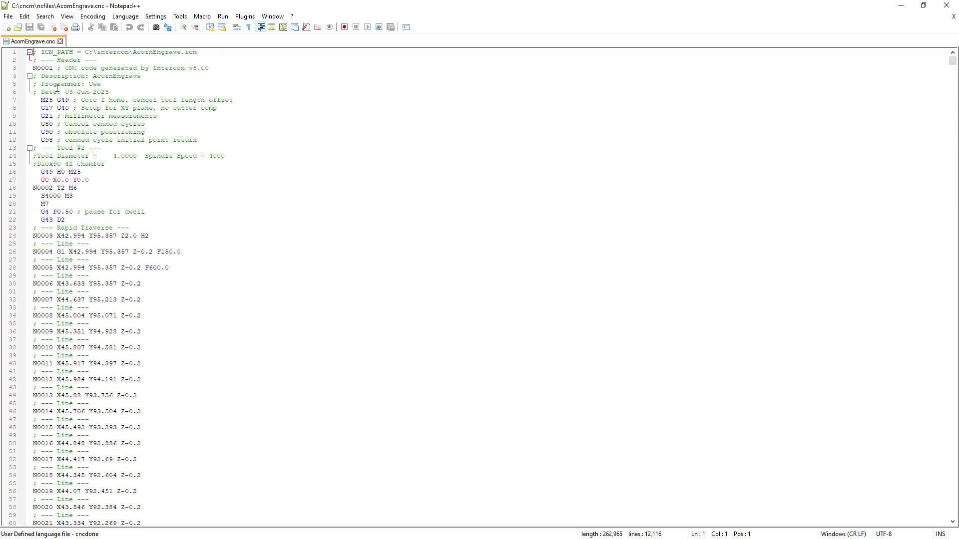
left_click(943, 10)
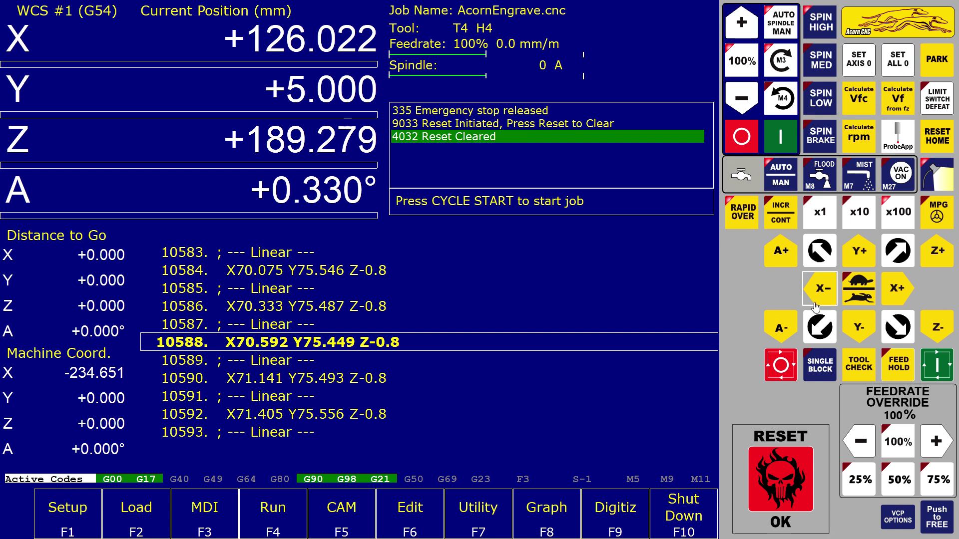
Start the loaded AcornEngrave job with Cycle Start
left_click(935, 373)
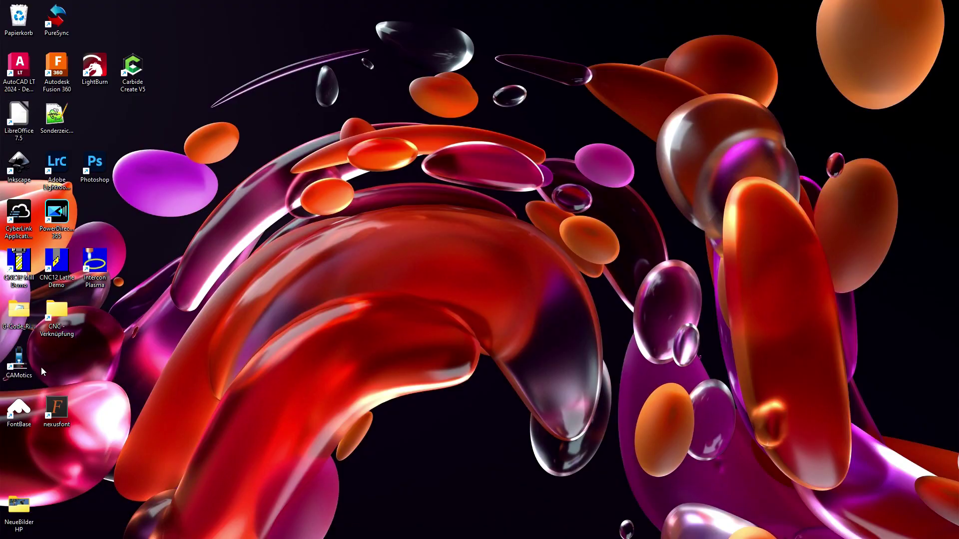
Launch CAMotics and bring up the dialog for opening a file, without saving the current project
double_click(20, 366)
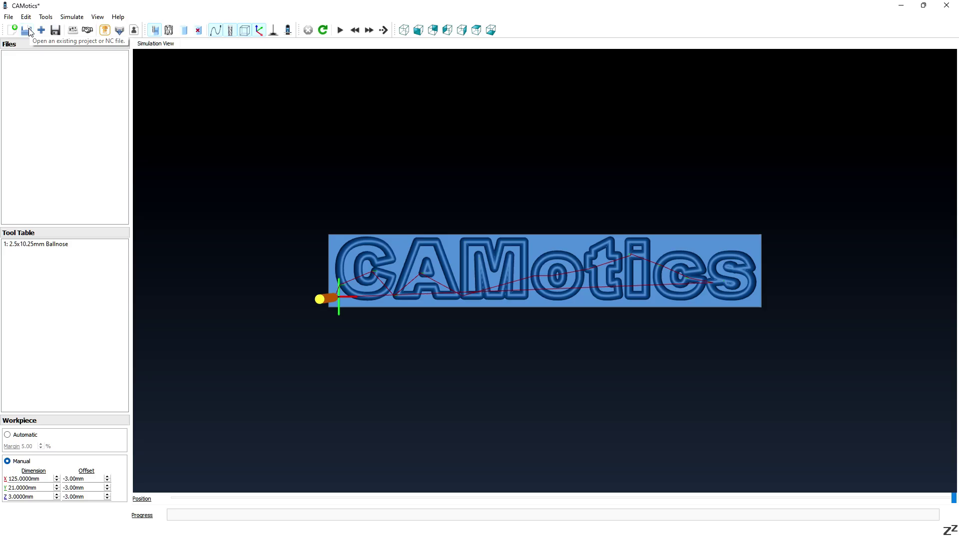
left_click(29, 31)
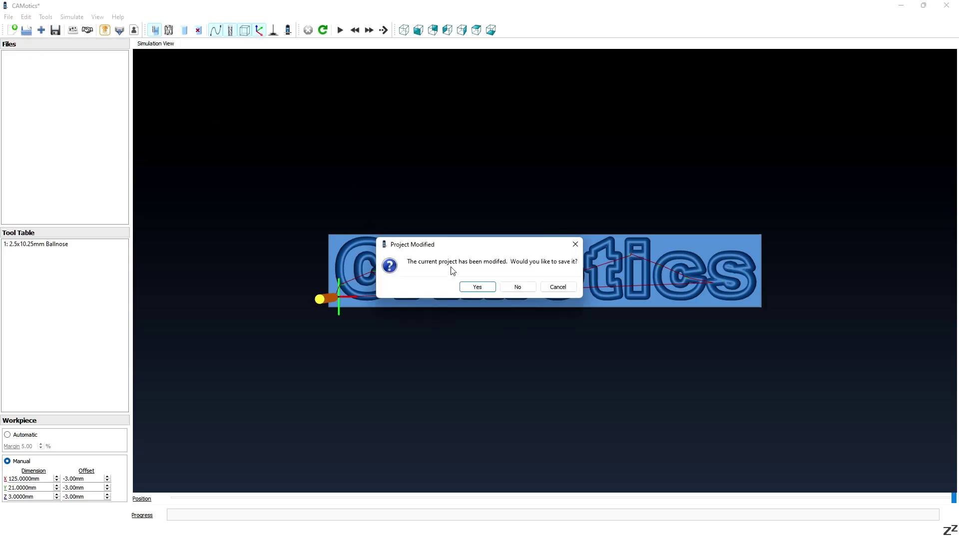
left_click(518, 287)
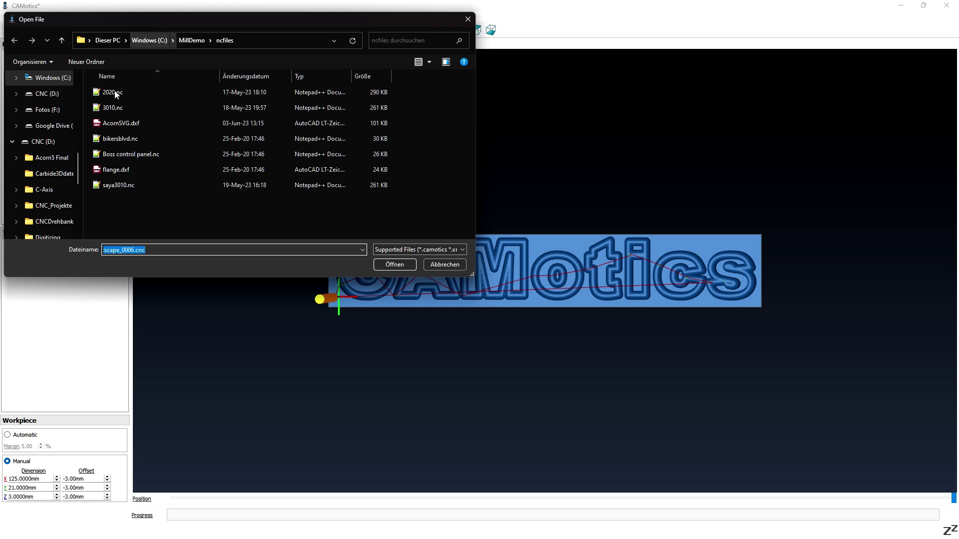
Browse to the Engrave folder inside the Video folder on drive F
scroll(55, 187, "down", 4)
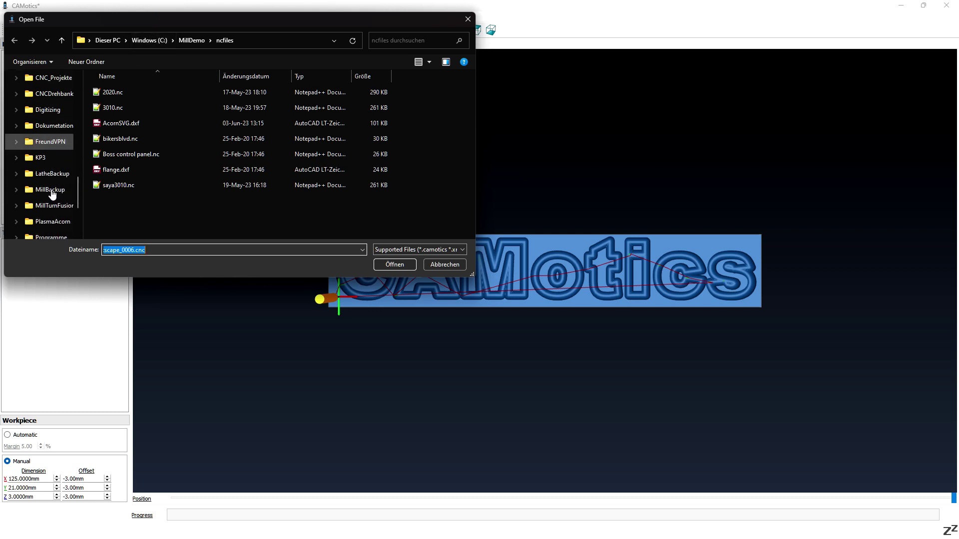
scroll(51, 195, "down", 1)
scroll(51, 194, "up", 10)
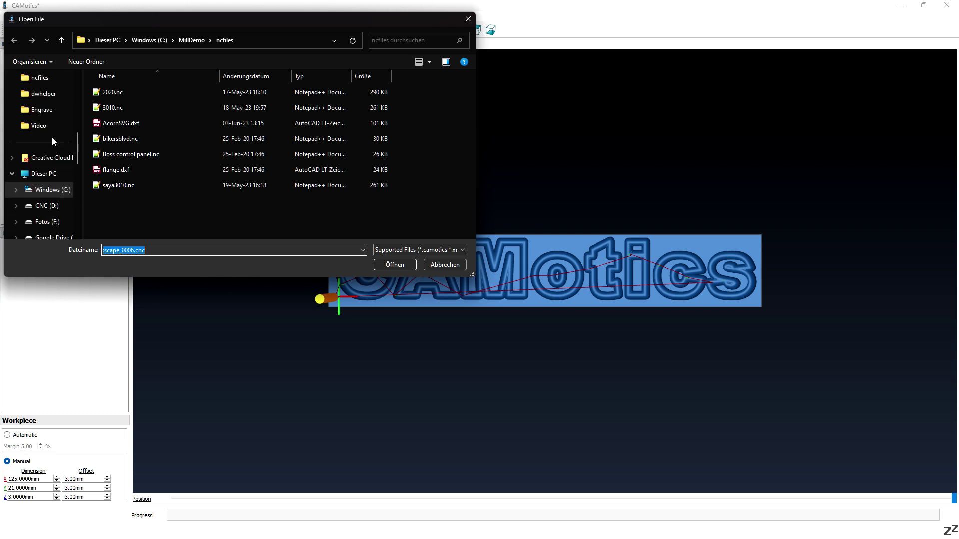
left_click(45, 128)
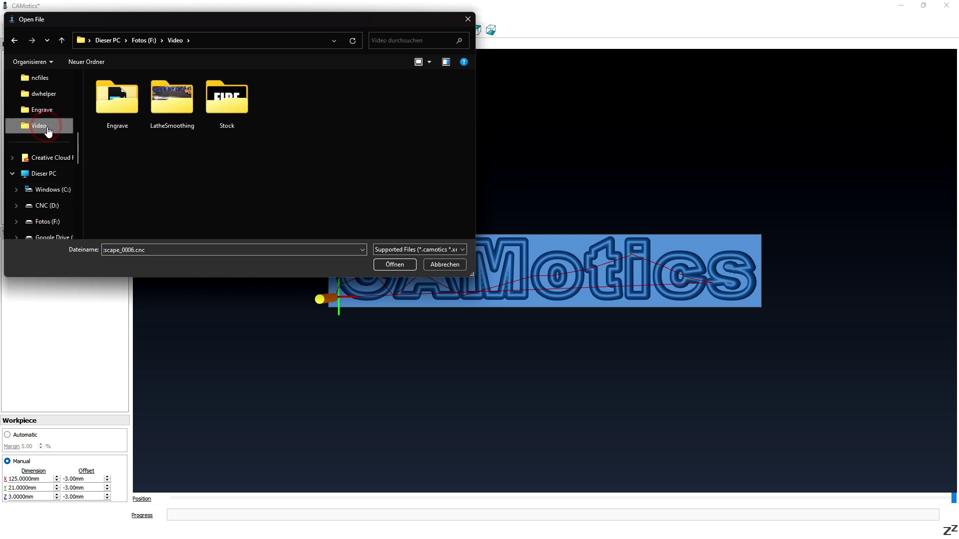
double_click(109, 112)
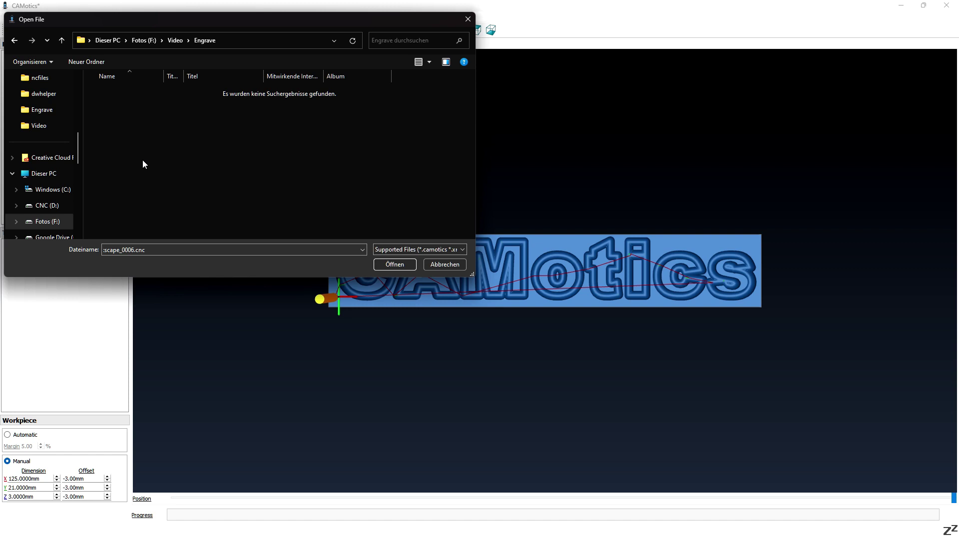
Show all file types and open AcornEngrave2.cnc as a new project with metric units and the default tool table
left_click(462, 249)
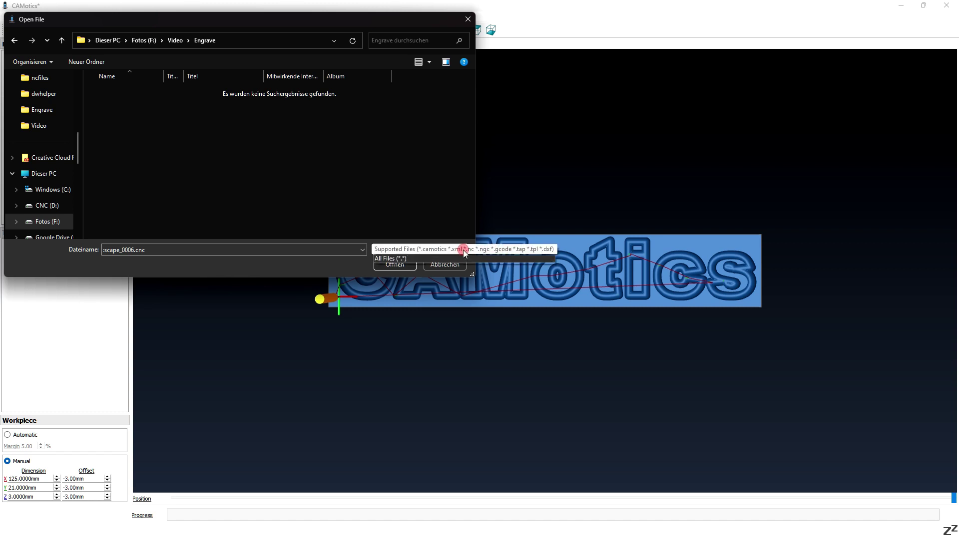
left_click(424, 268)
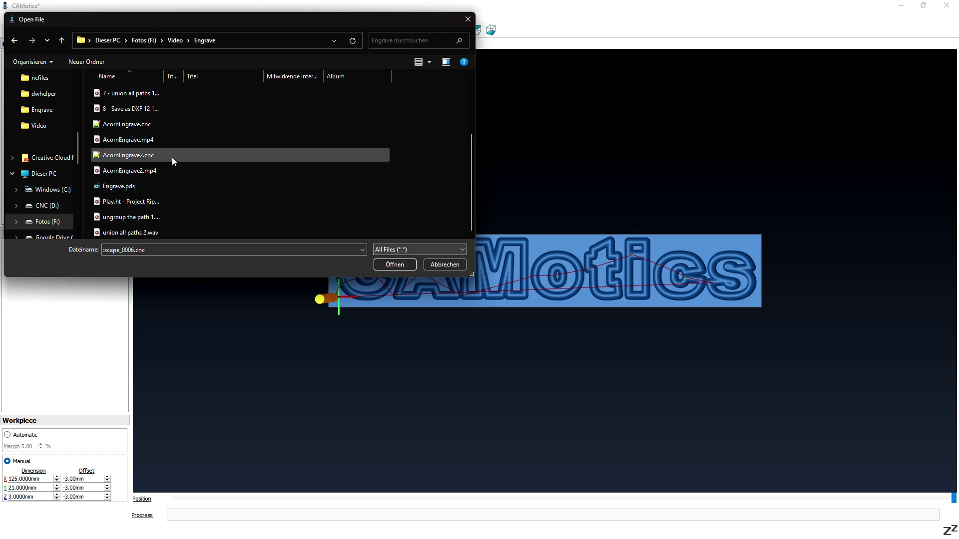
double_click(172, 158)
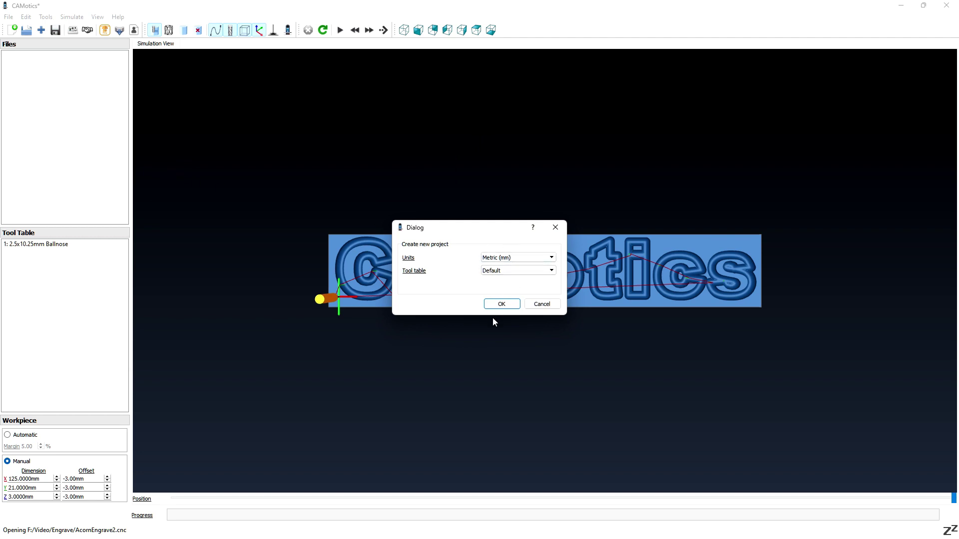
left_click(499, 305)
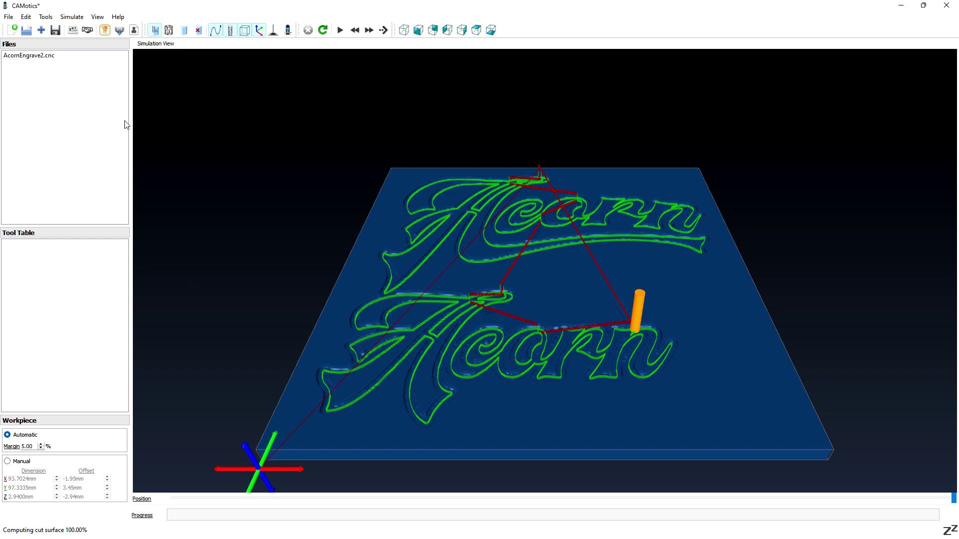
Add a new conical tool with a 60-degree angle to the tool table and save it
left_click(46, 17)
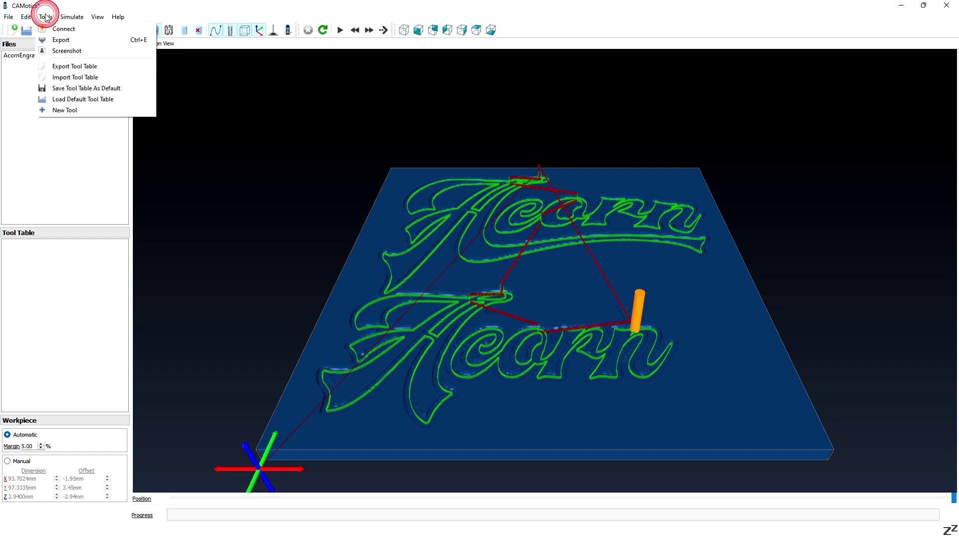
left_click(52, 111)
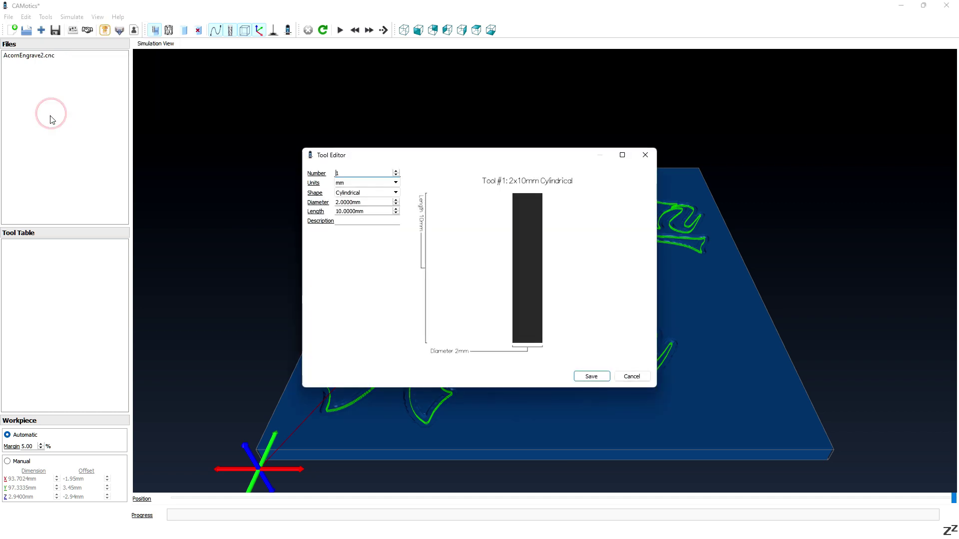
left_click(396, 192)
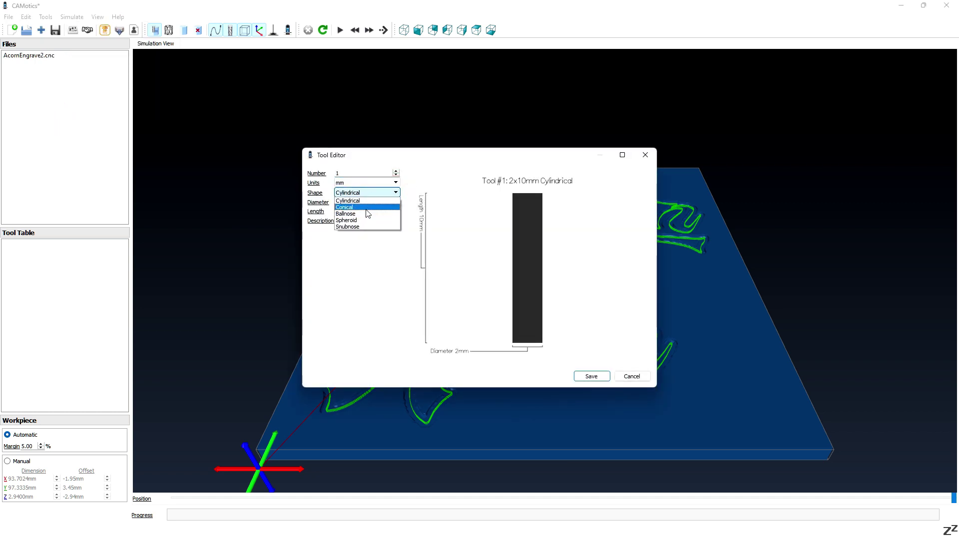
left_click(367, 210)
double_click(367, 202)
type("60deg")
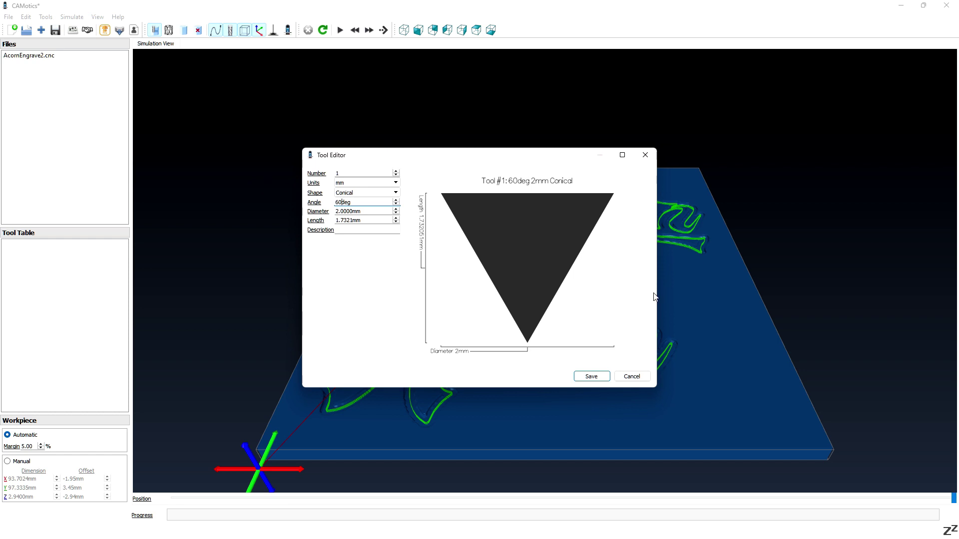
left_click(591, 377)
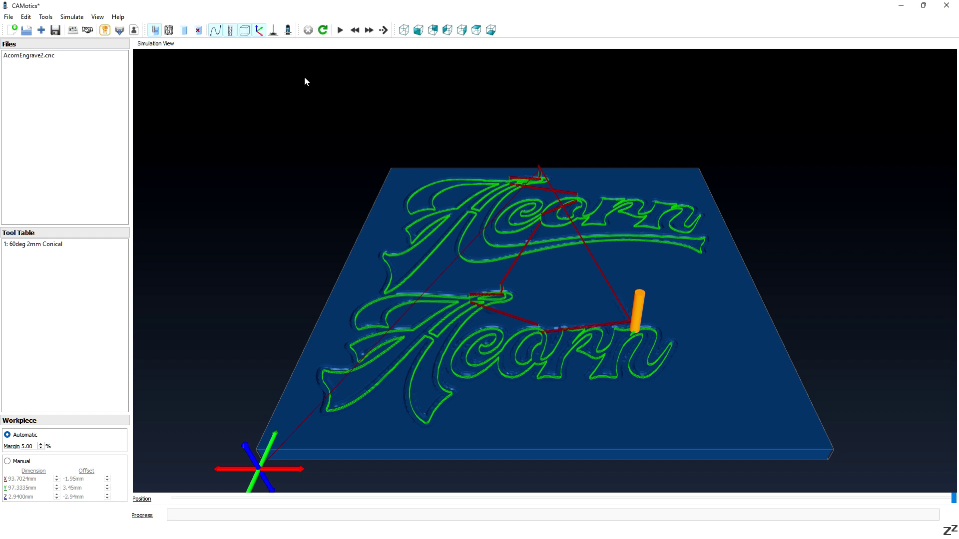
Play the toolpath simulation at increased speed and examine the lettering being cut up close and from a rotated angle
left_click(340, 30)
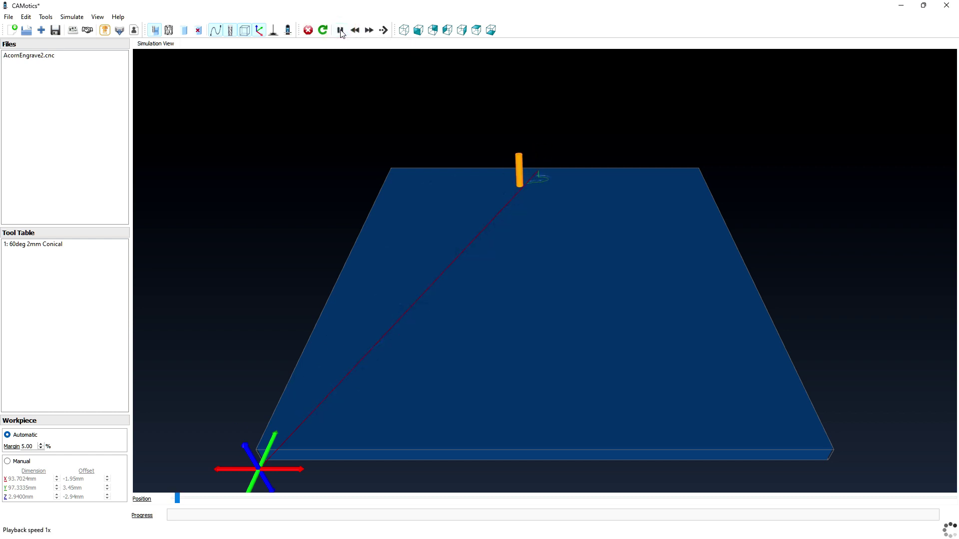
left_click(369, 31)
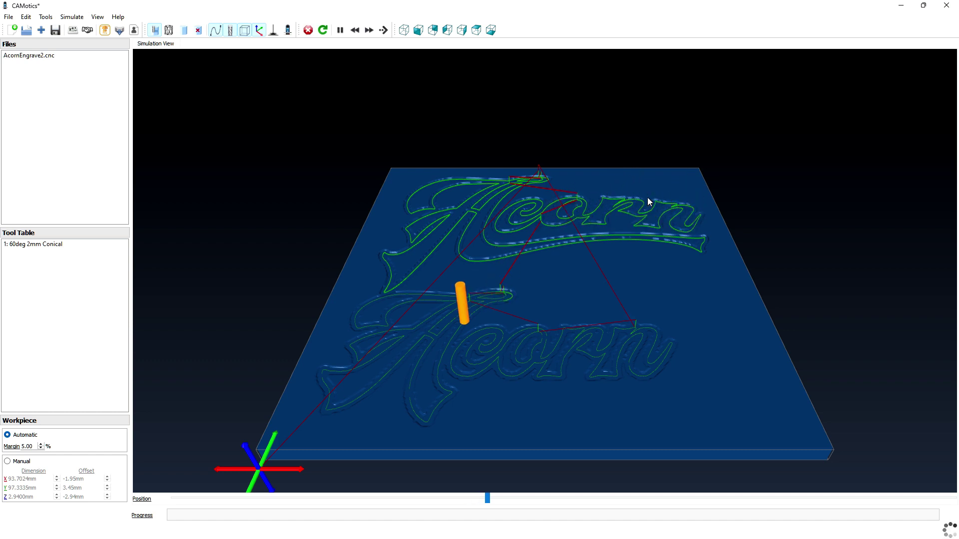
scroll(523, 244, "up", 1)
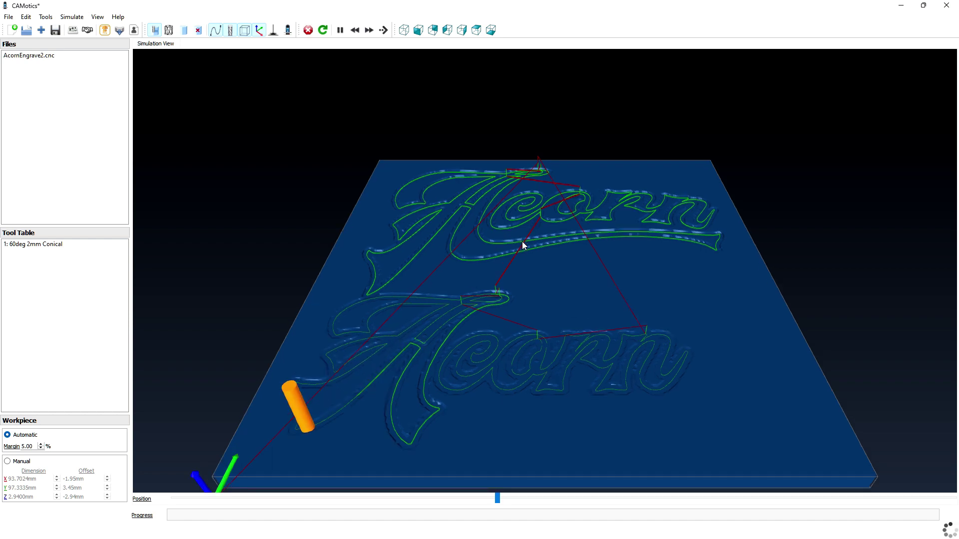
scroll(522, 244, "up", 5)
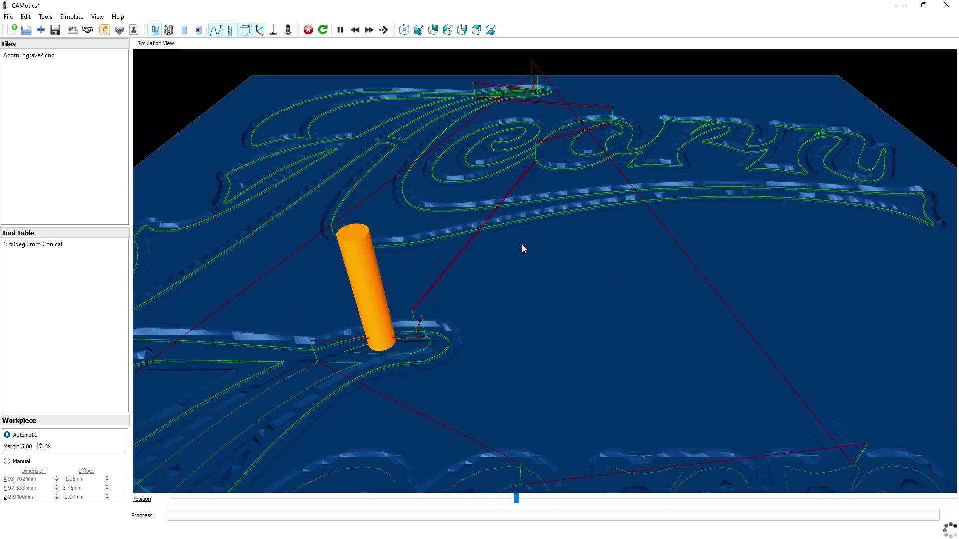
scroll(522, 247, "down", 6)
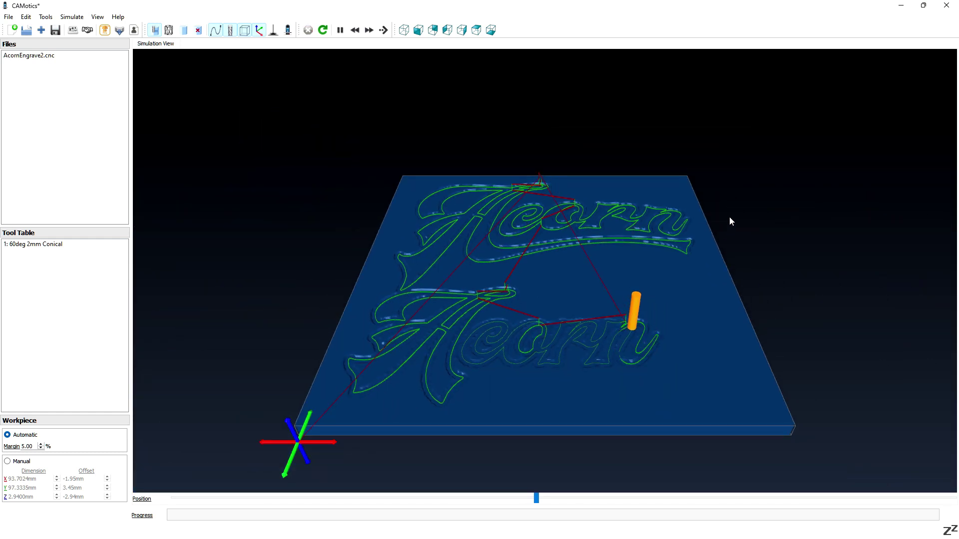
left_click_drag(730, 216, 701, 263)
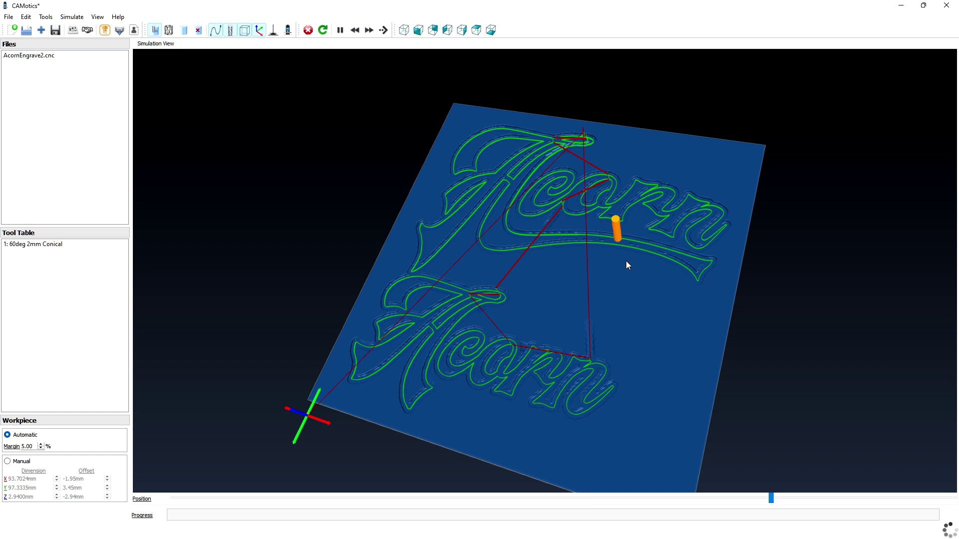
Speed the playback up further to complete the simulation and inspect the engraved Acorn lettering up close and as a whole
left_click(372, 30)
left_click(371, 30)
left_click(371, 30)
left_click(371, 30)
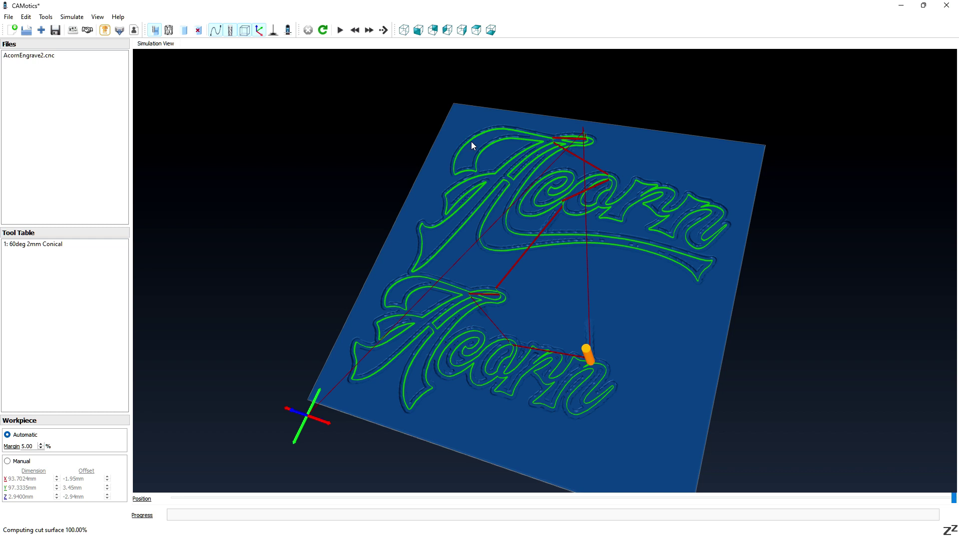
scroll(554, 380, "up", 5)
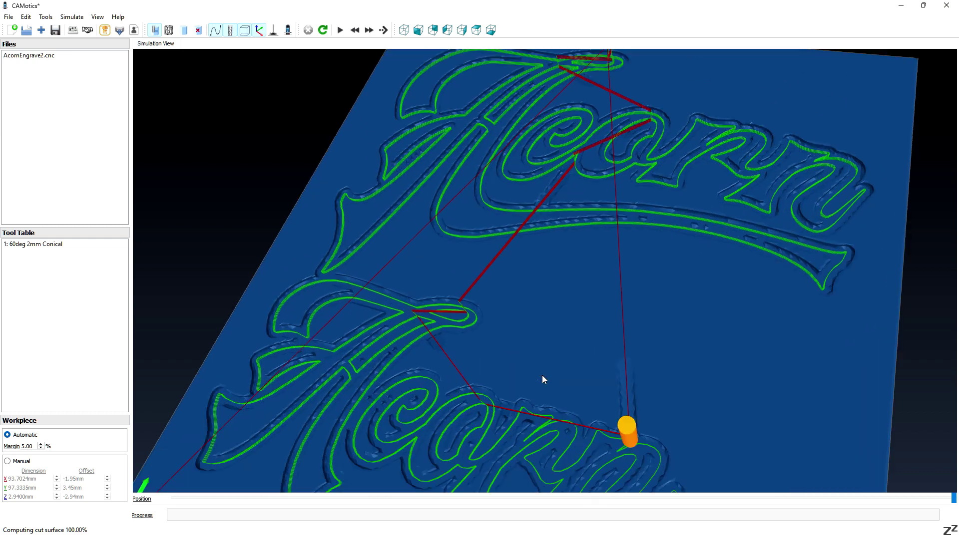
scroll(538, 376, "up", 2)
scroll(538, 381, "down", 6)
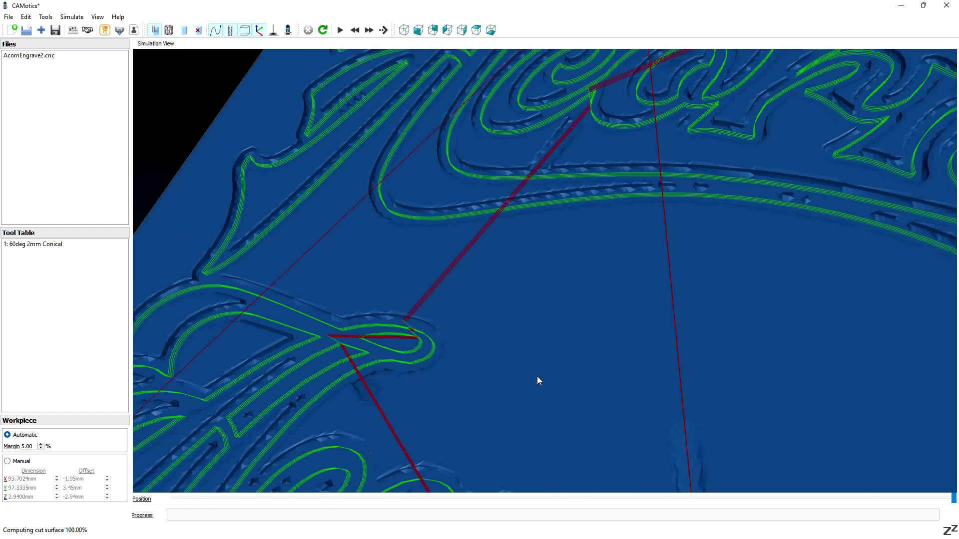
scroll(533, 380, "down", 1)
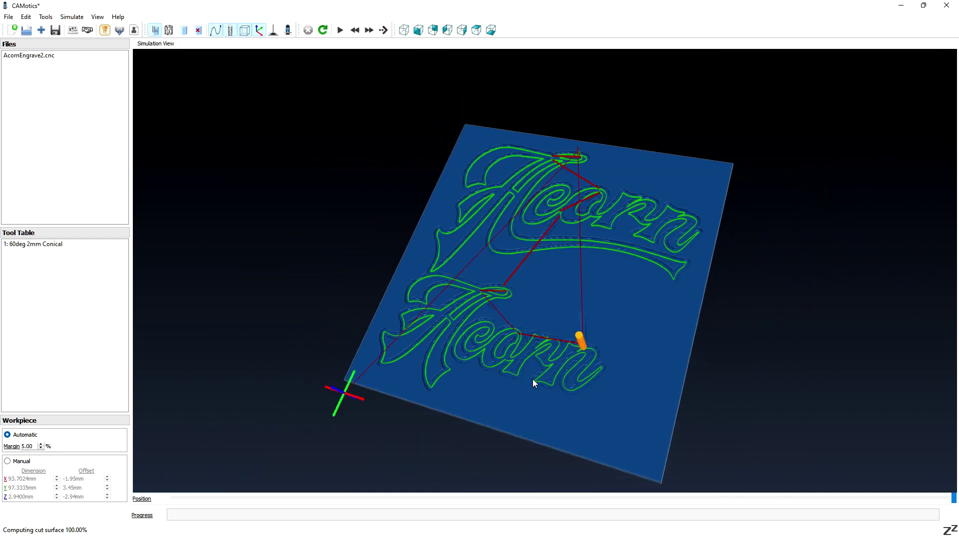